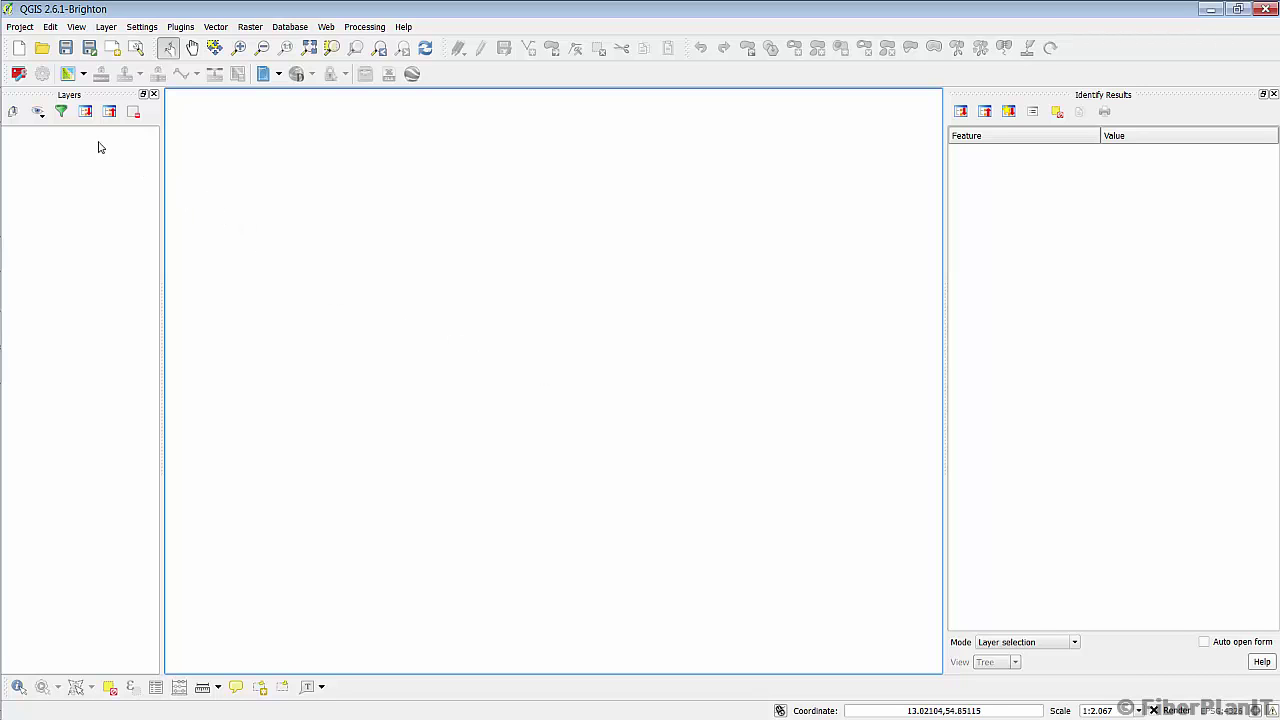
# Load the workspace's input, intermediary and final result layers, and open the IN_DemandPoints attribute table for editing.
pyautogui.click(67, 77)
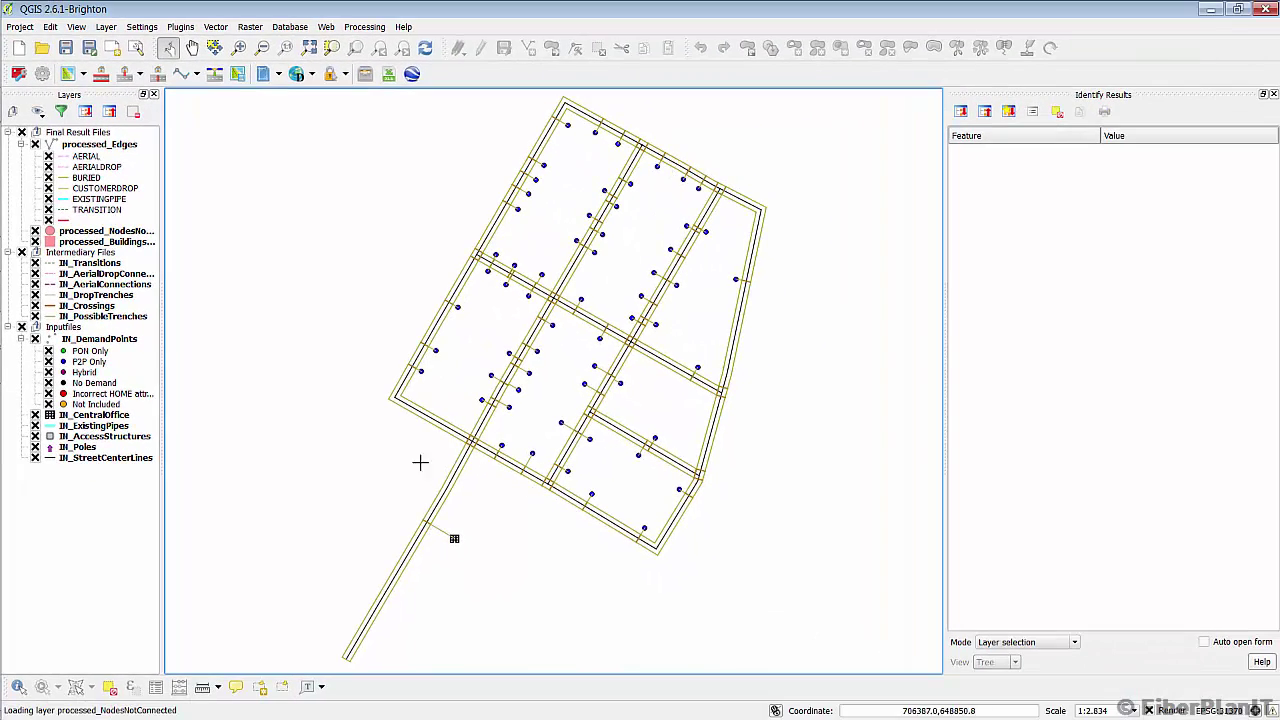
pyautogui.click(128, 340)
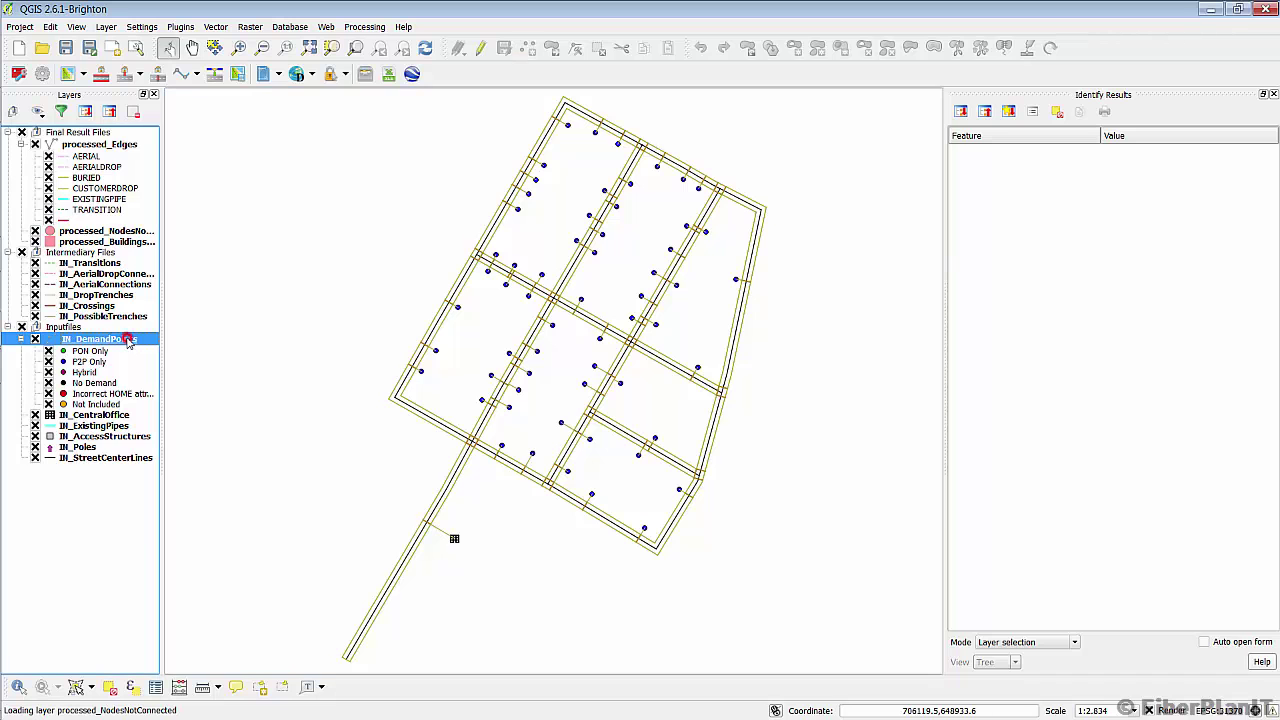
pyautogui.click(158, 688)
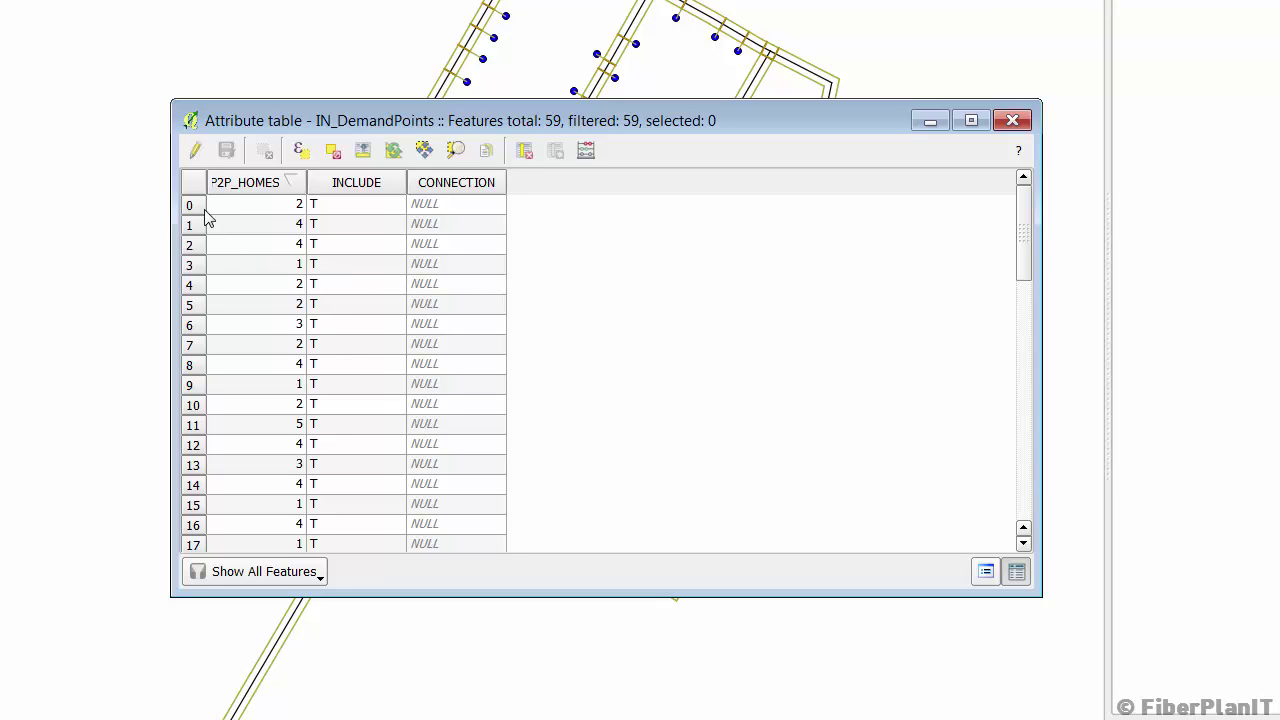
pyautogui.click(195, 152)
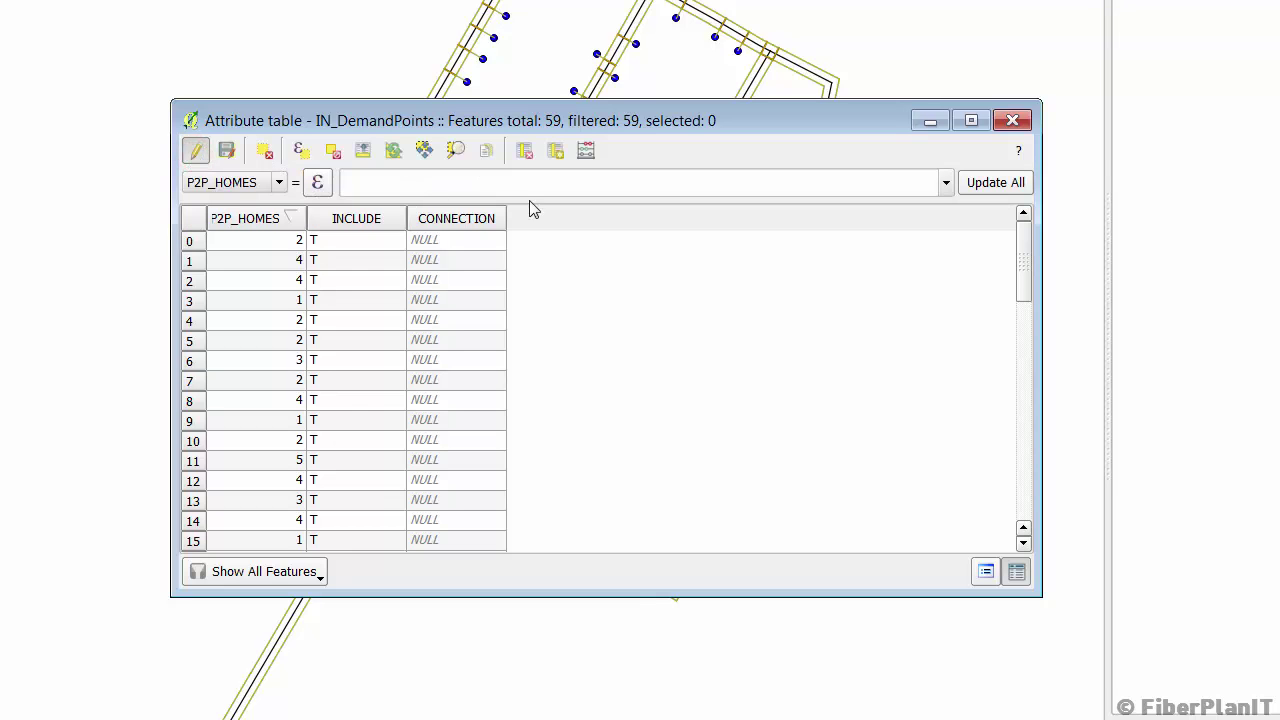
# Define a new text field CONNECTION of width 100 with expression NULL in the field calculator, but discard it and close the table.
pyautogui.click(588, 153)
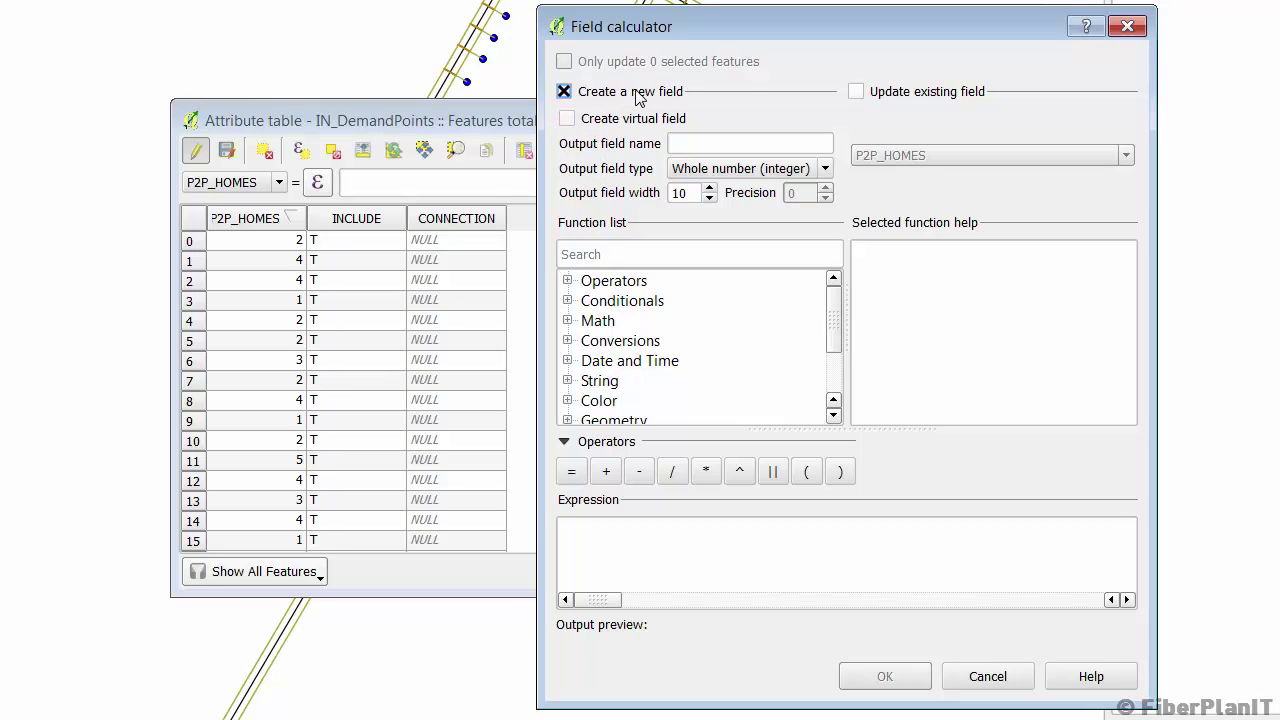
pyautogui.click(695, 141)
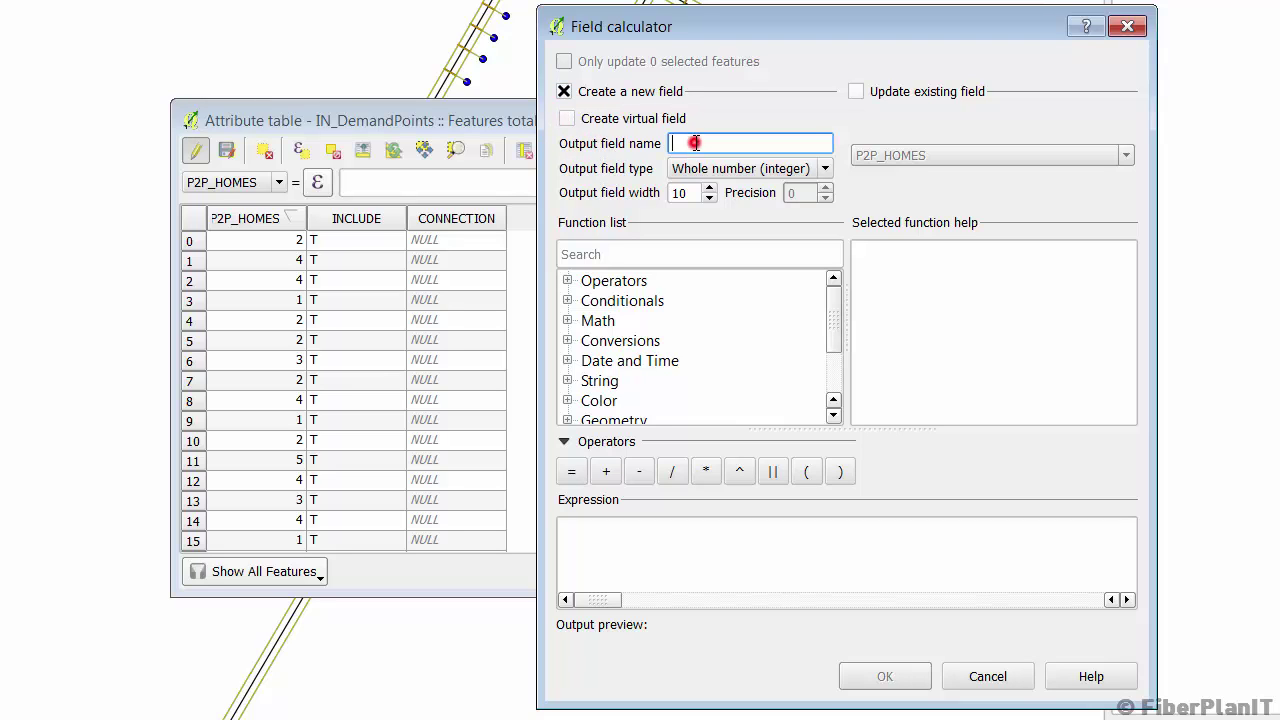
pyautogui.write('CONNECTION')
pyautogui.click(786, 169)
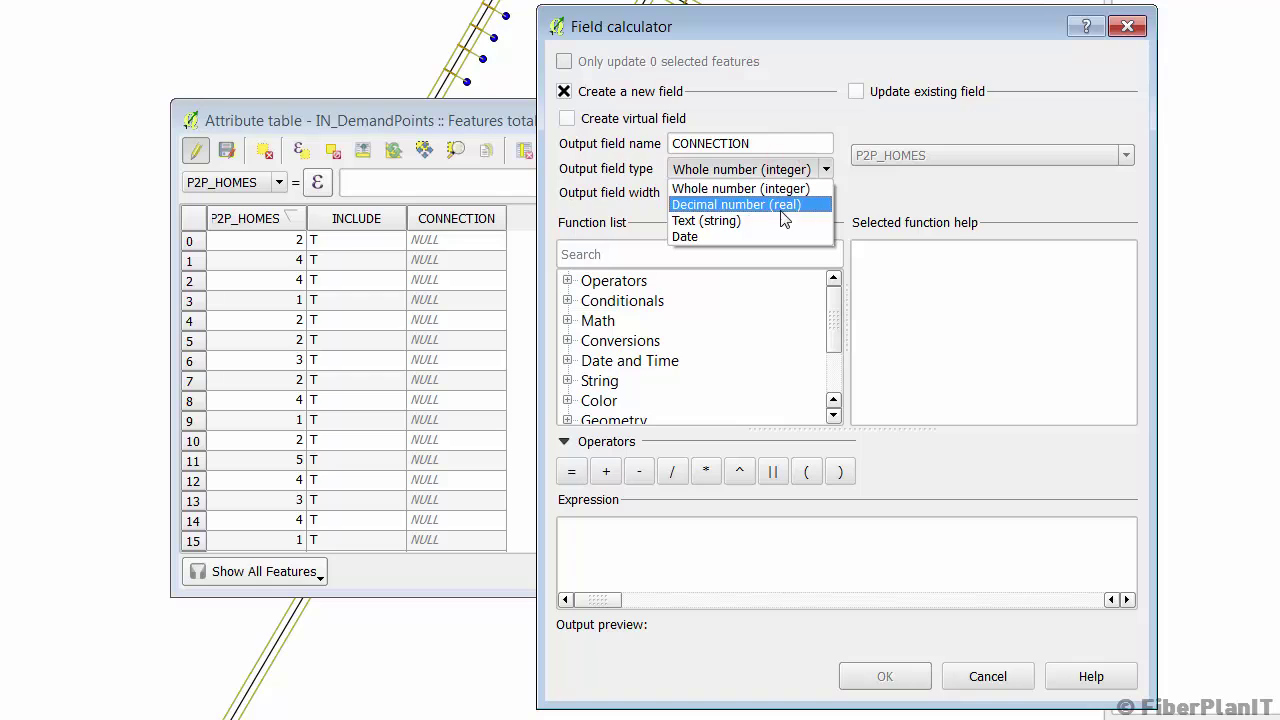
pyautogui.click(781, 222)
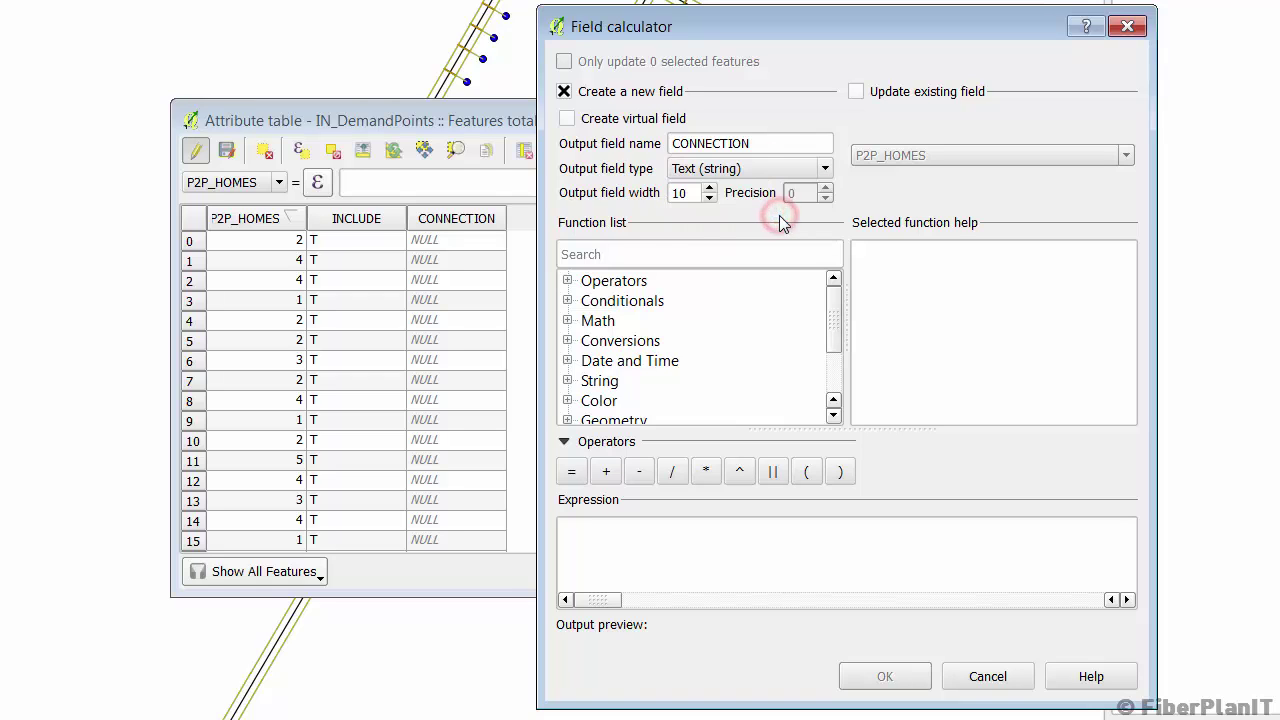
pyautogui.click(692, 193)
pyautogui.write('0')
pyautogui.click(631, 554)
pyautogui.write('NULL')
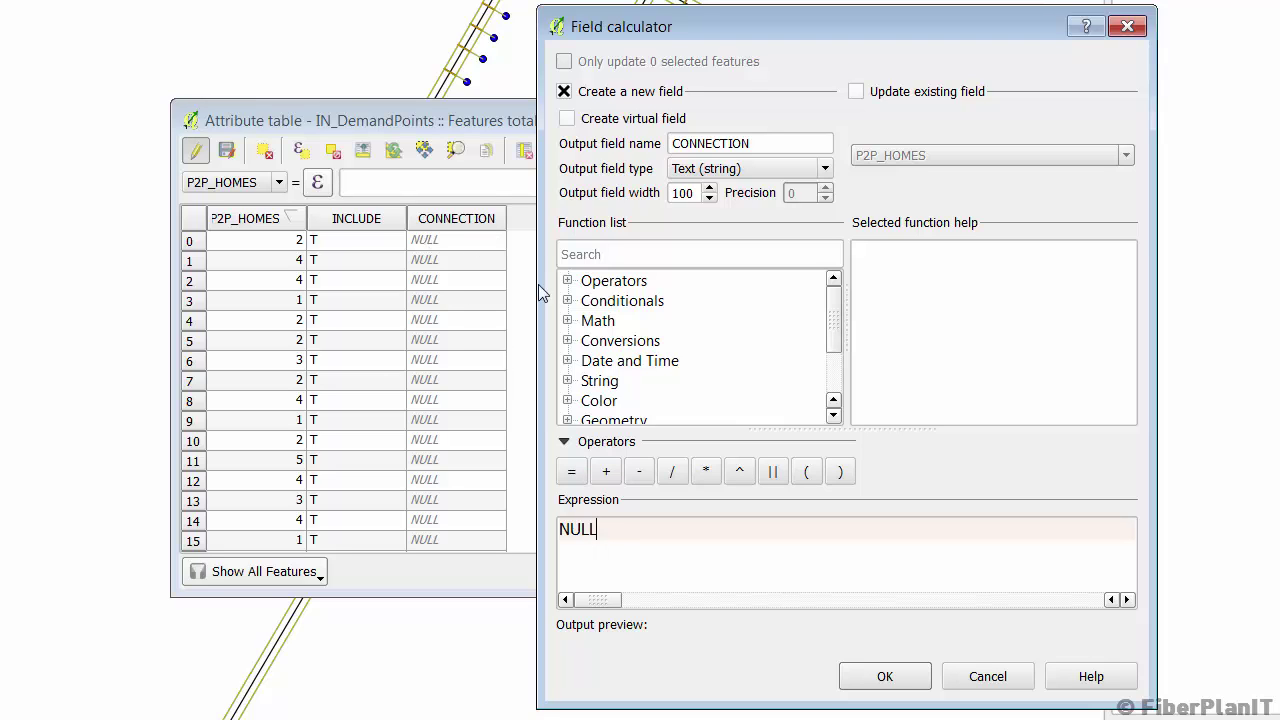
pyautogui.click(988, 676)
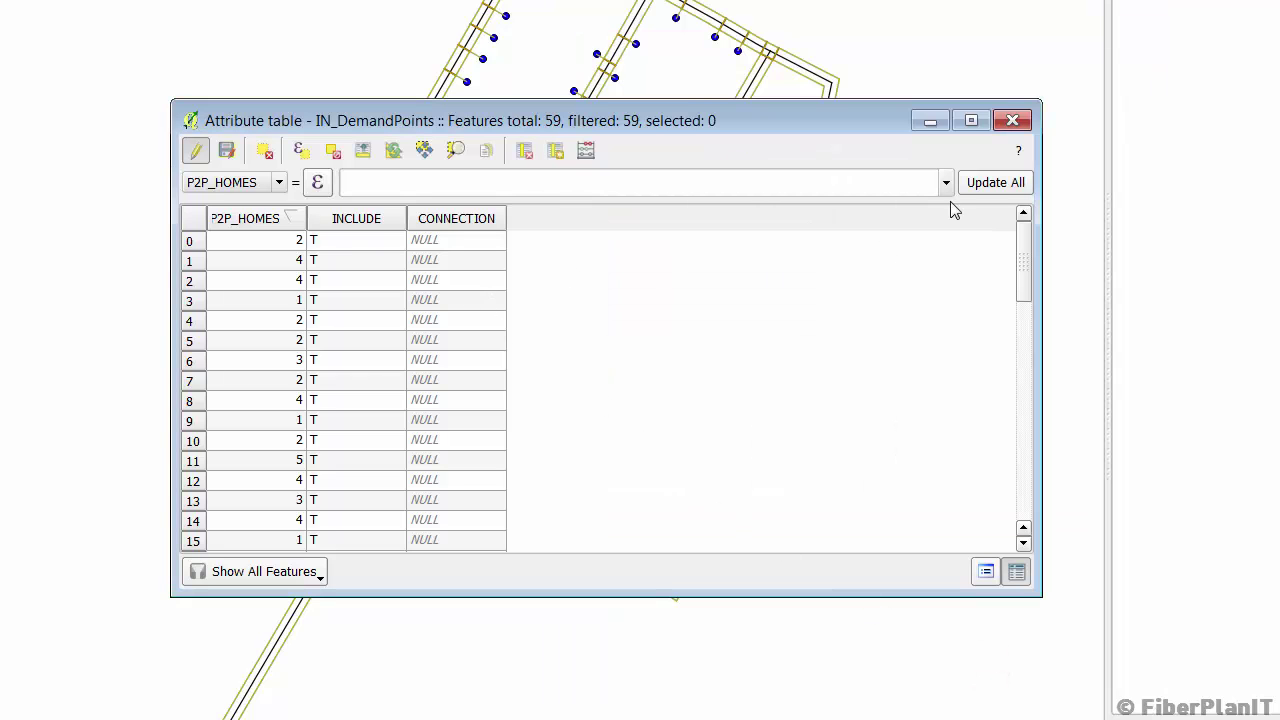
pyautogui.click(1012, 122)
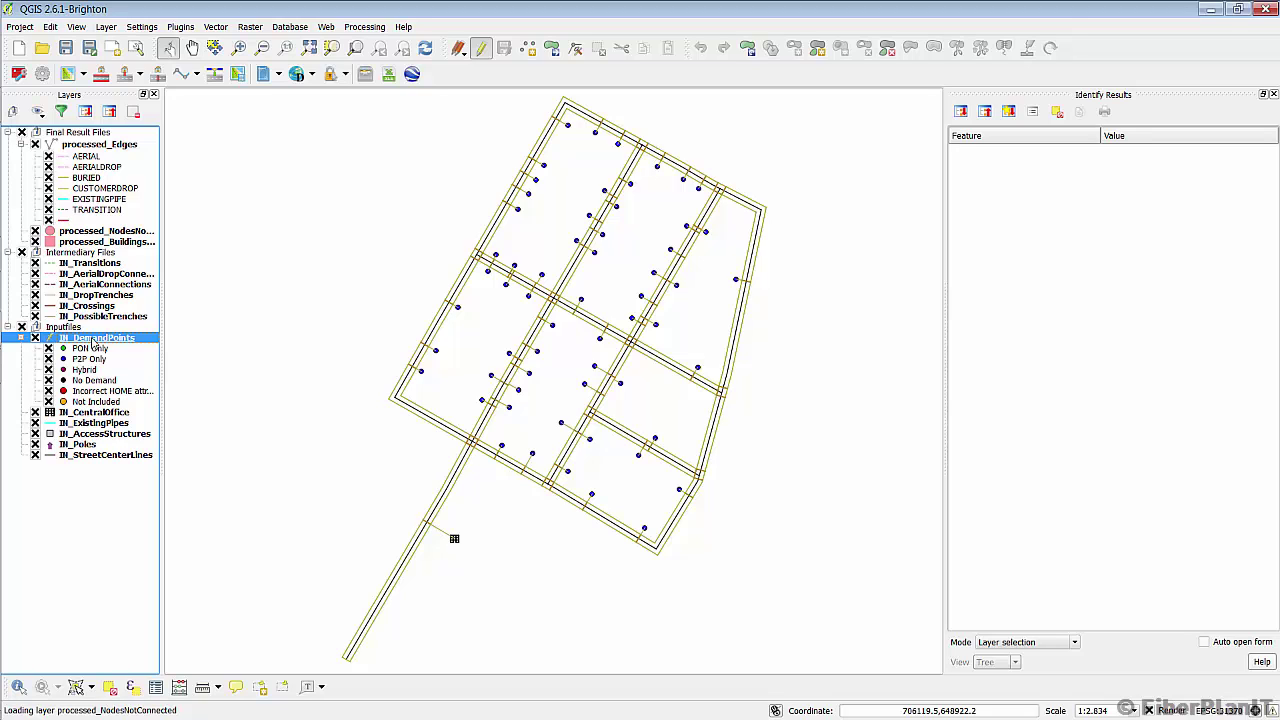
# Label the IN_DemandPoints layer with the CONNECTION field and apply the layer properties.
pyautogui.doubleClick(93, 339)
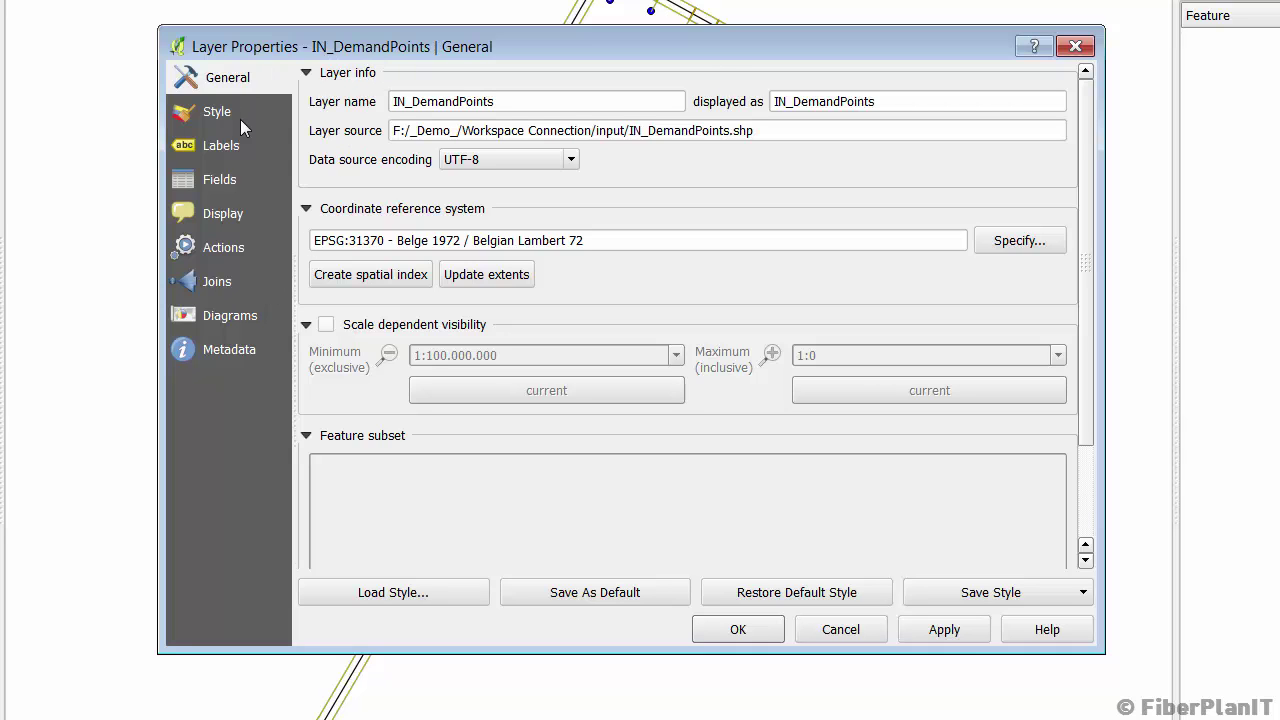
pyautogui.click(220, 148)
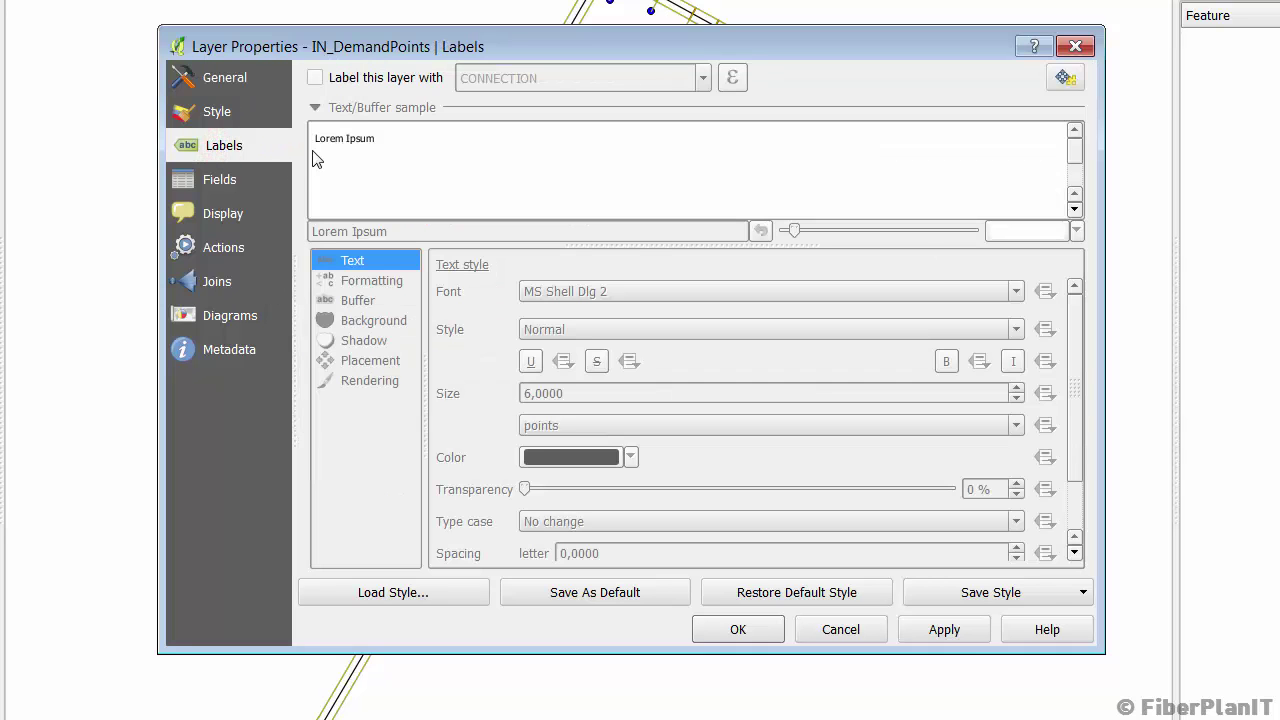
pyautogui.click(317, 79)
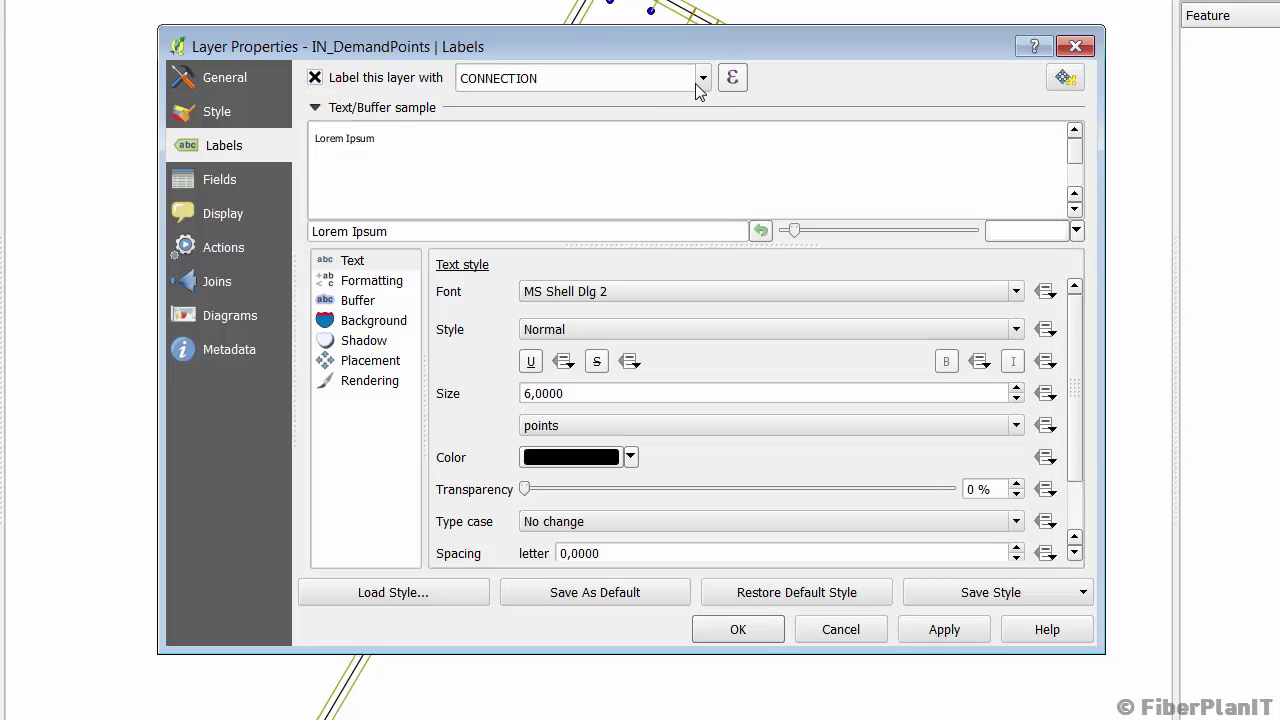
pyautogui.click(704, 79)
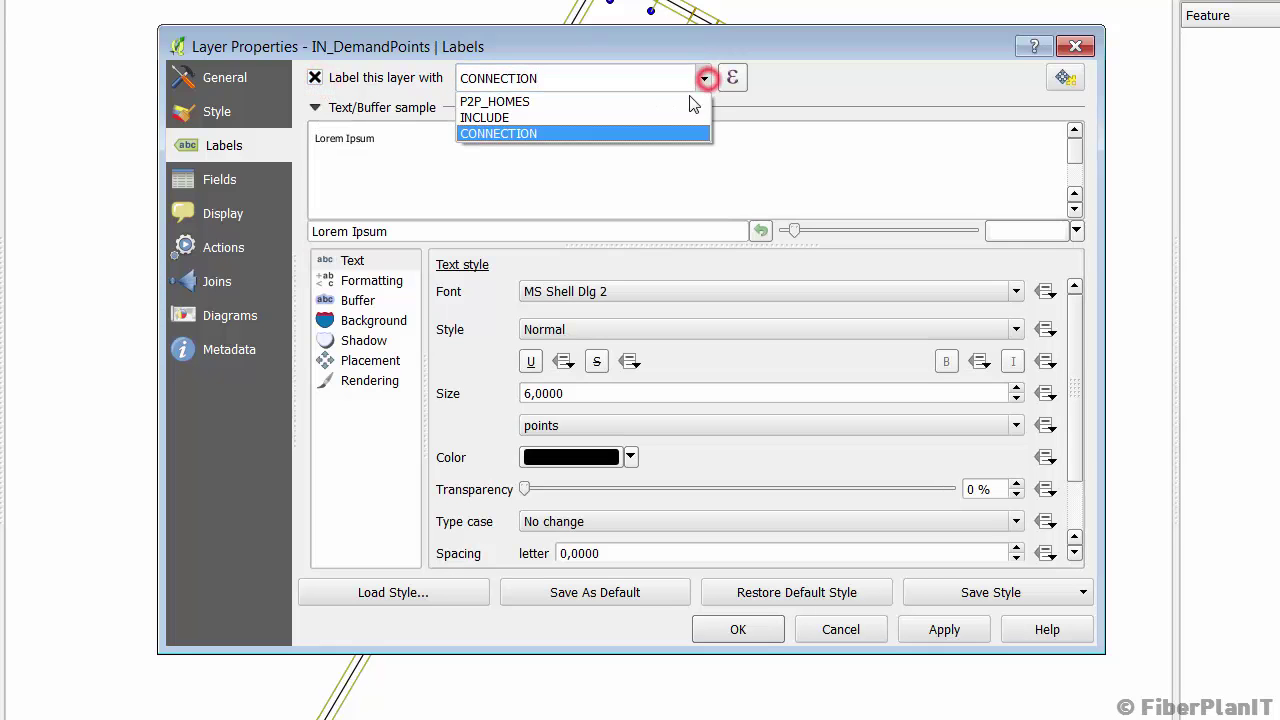
pyautogui.click(641, 133)
pyautogui.click(953, 629)
pyautogui.click(738, 629)
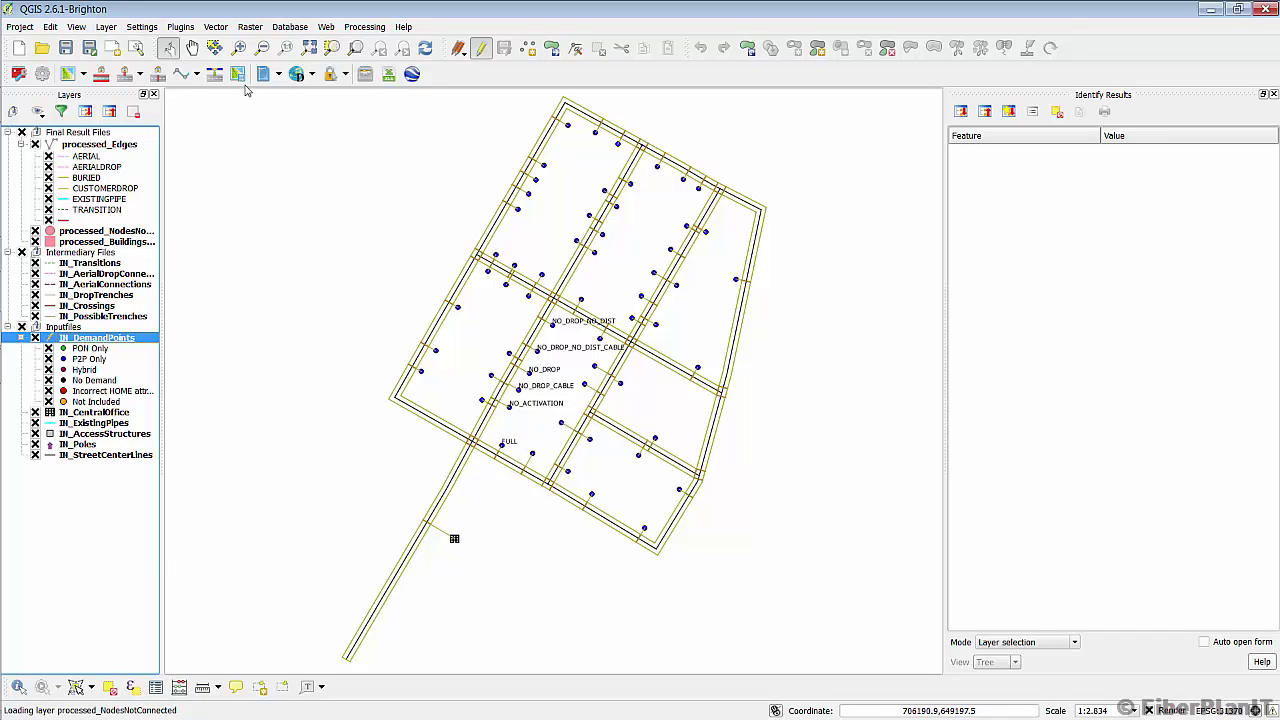
# Set the CONNECTION attribute to INVALID for the unlabelled demand point east of the NO_DROP_CABLE point, beside the next street.
pyautogui.click(239, 47)
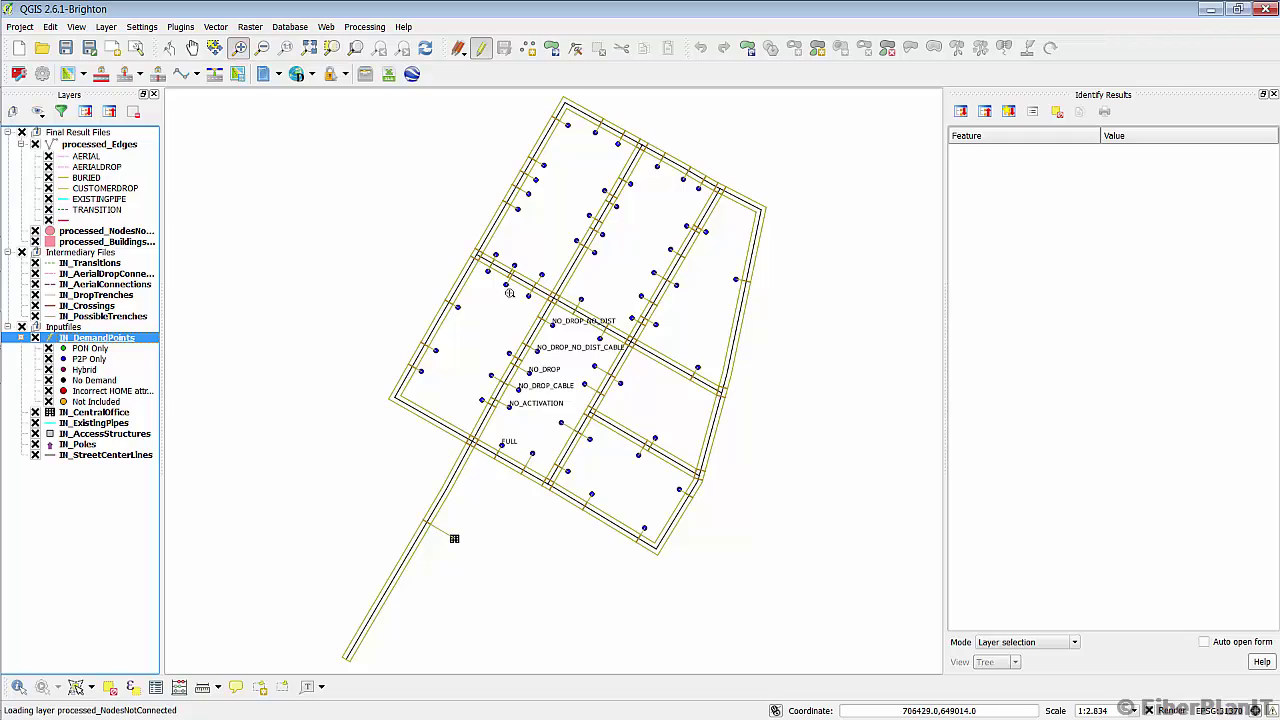
pyautogui.moveTo(523, 296); pyautogui.dragTo(628, 451)
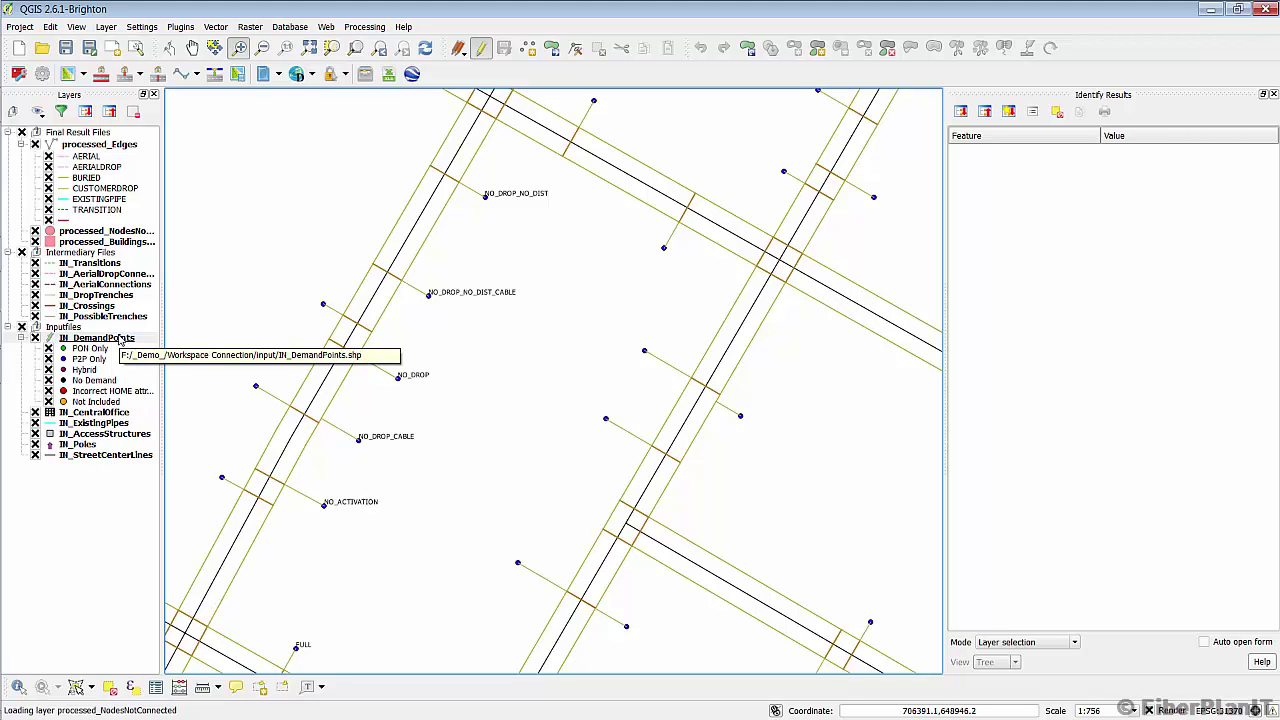
pyautogui.click(118, 339)
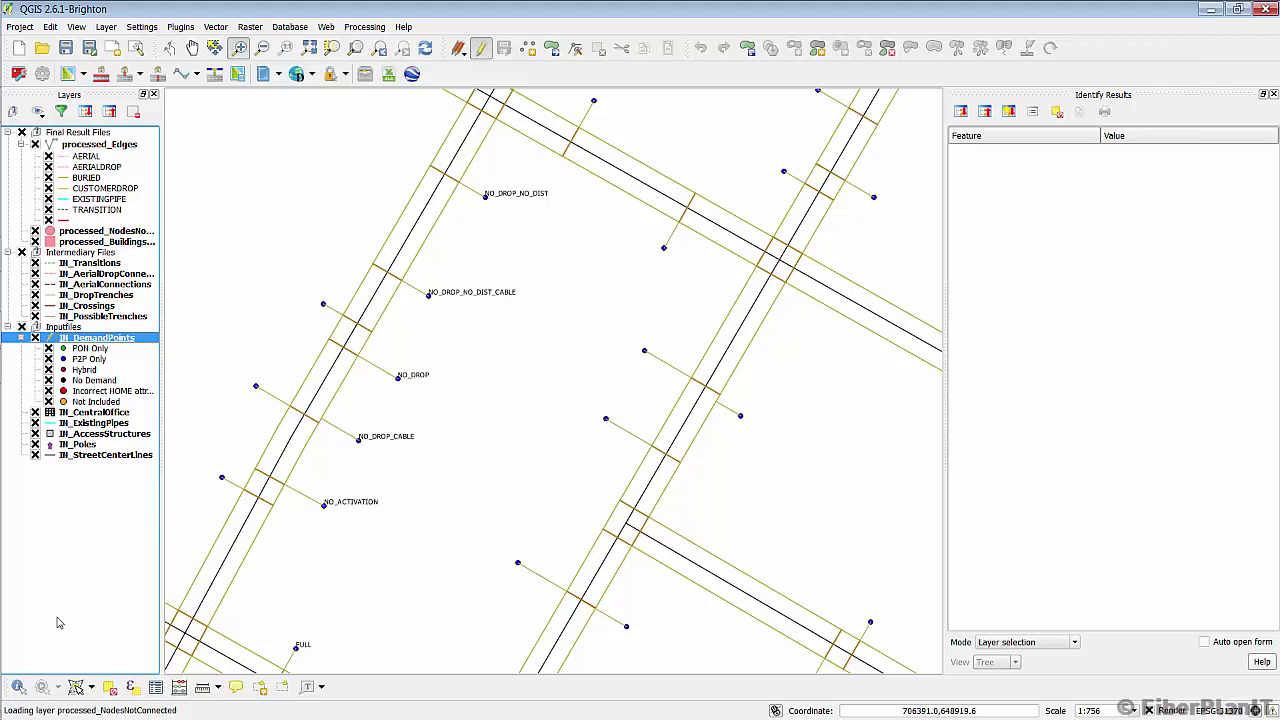
pyautogui.click(18, 688)
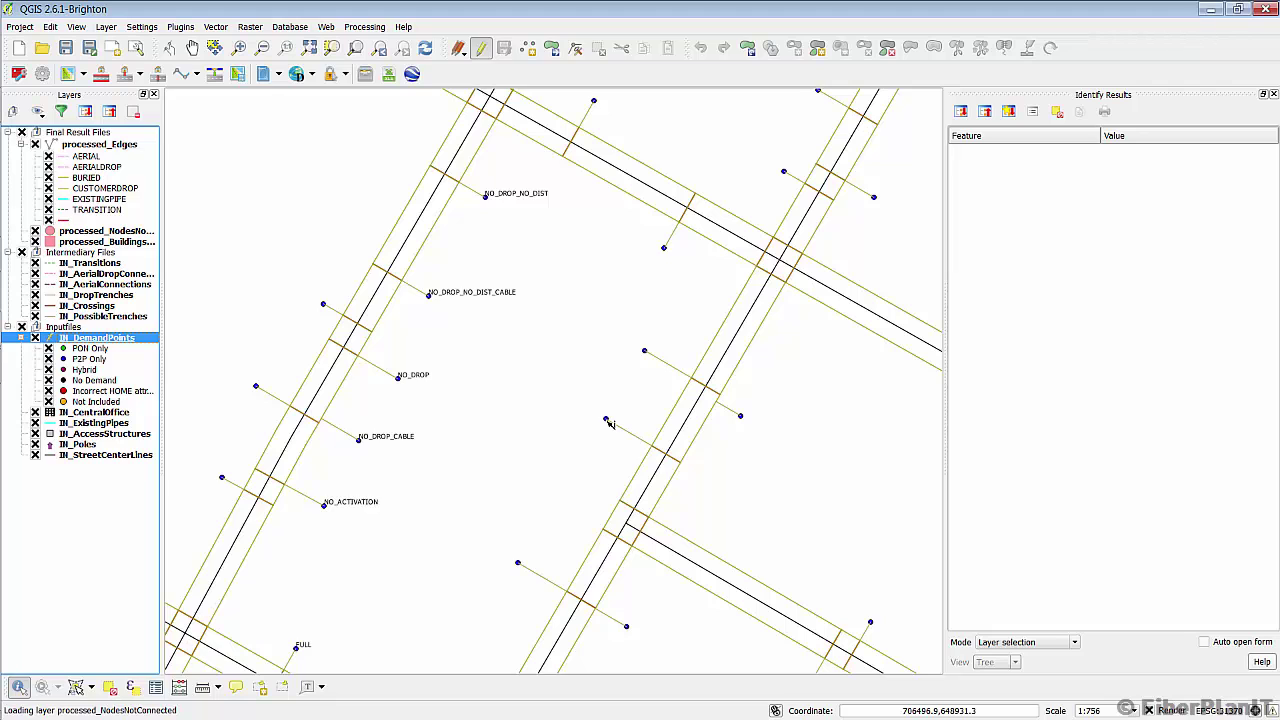
pyautogui.click(607, 422)
pyautogui.click(634, 442)
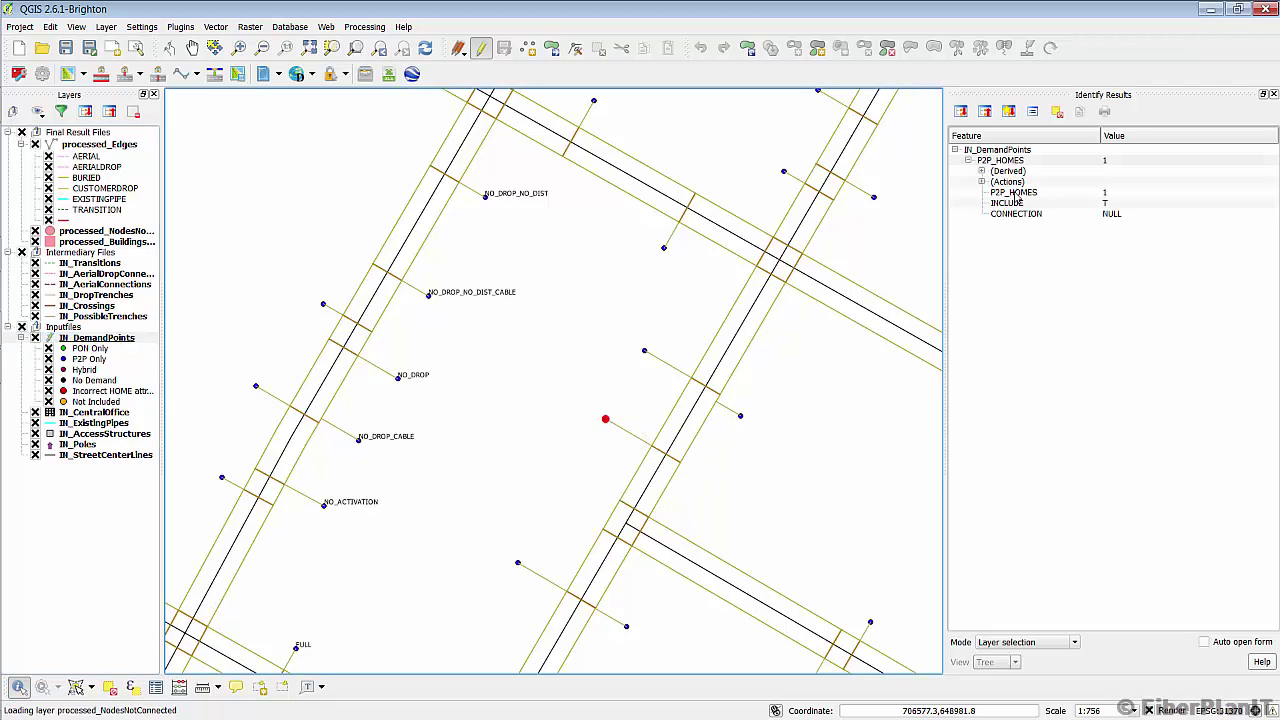
pyautogui.rightClick(1017, 193)
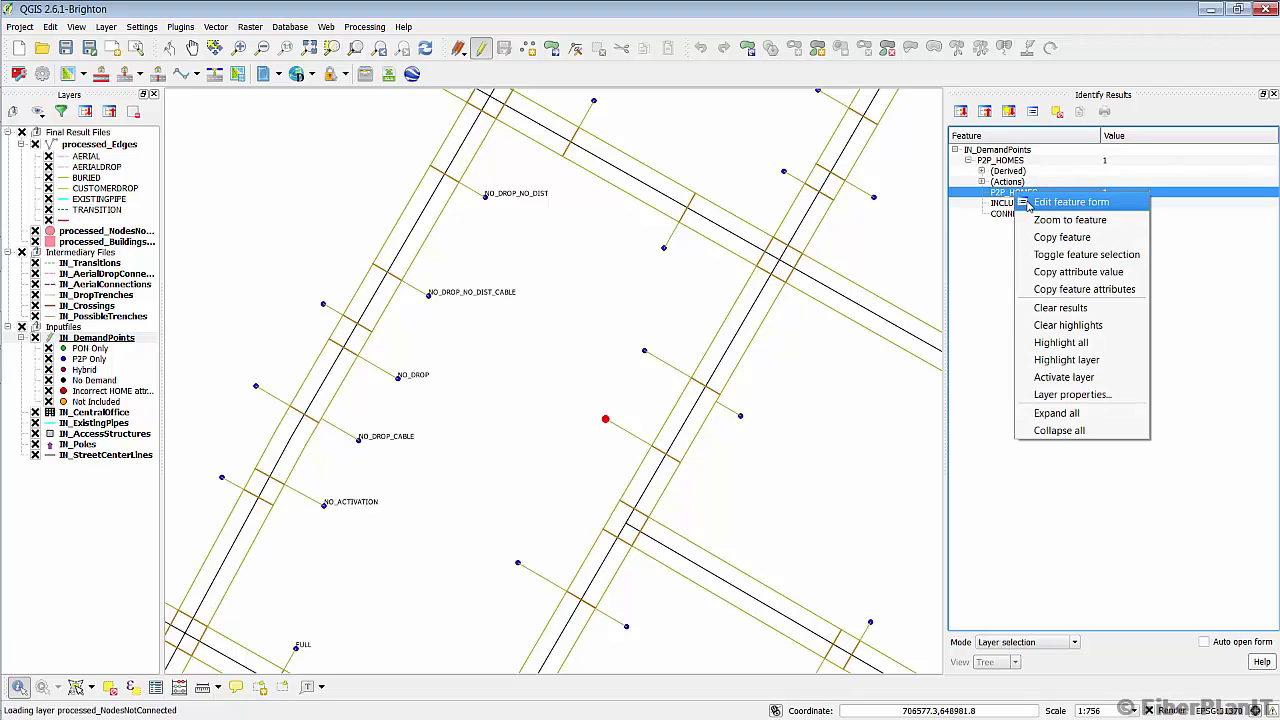
pyautogui.click(1027, 205)
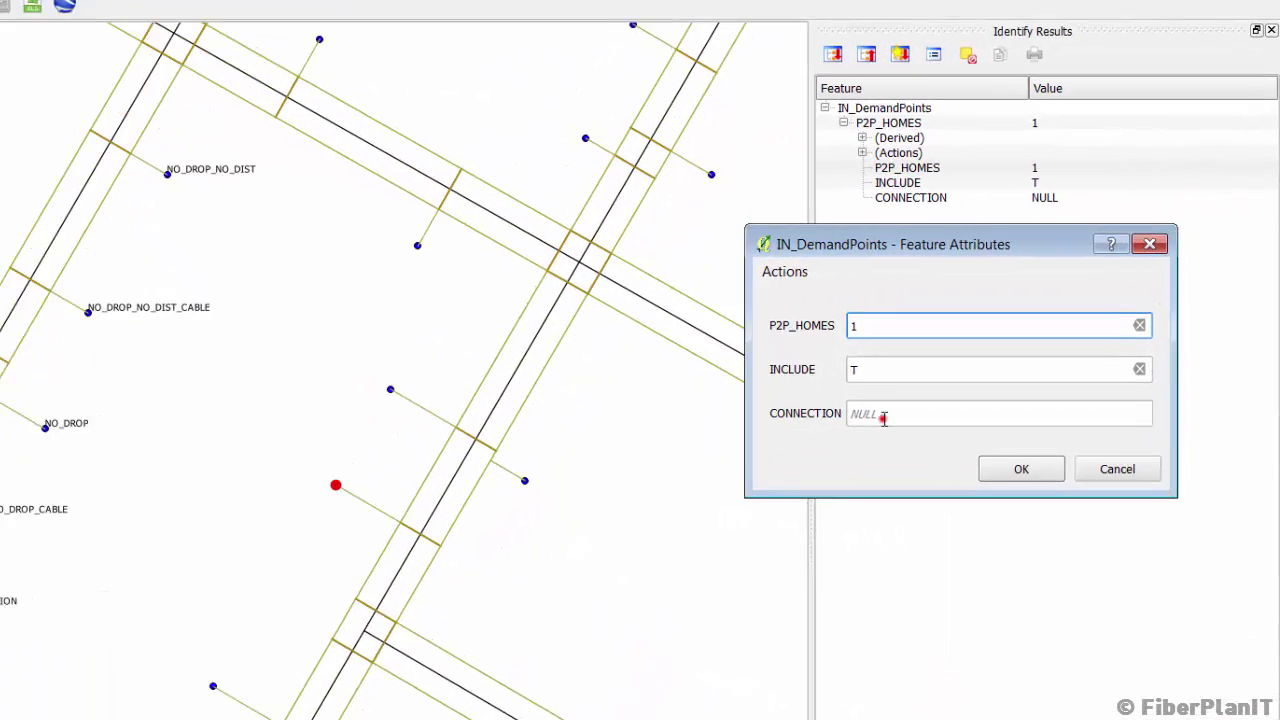
pyautogui.click(883, 419)
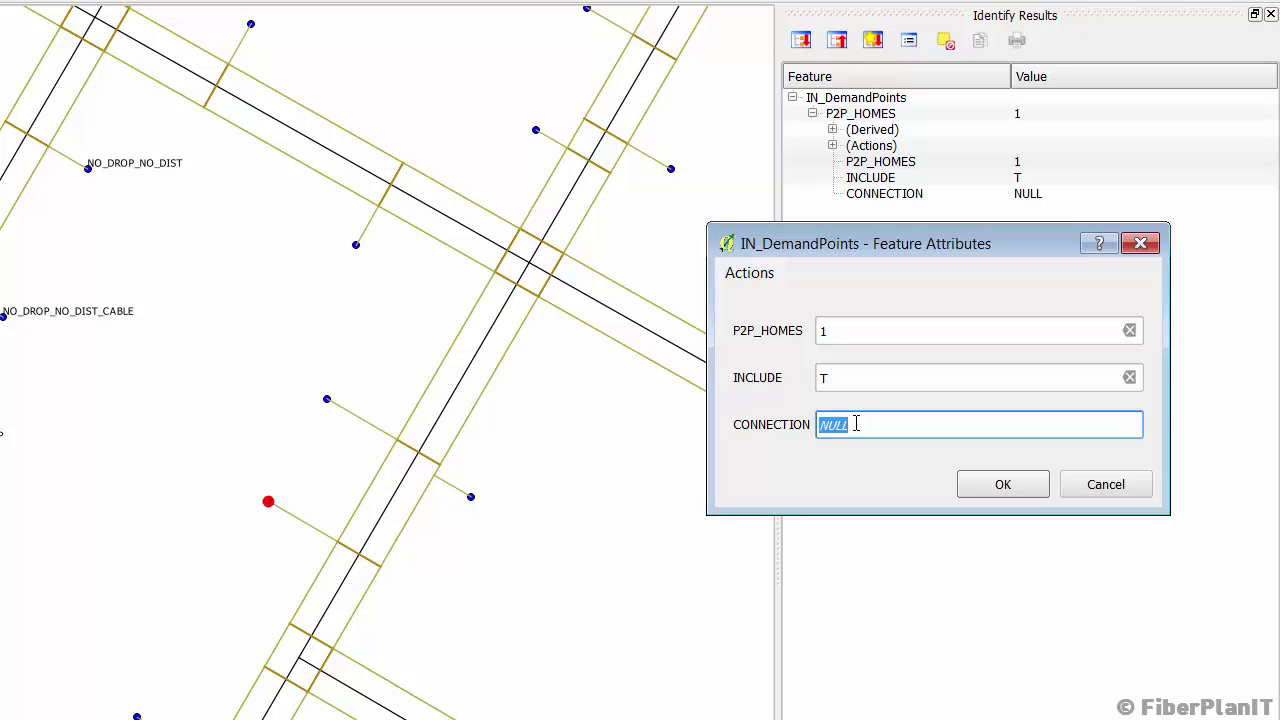
pyautogui.write('INVALID')
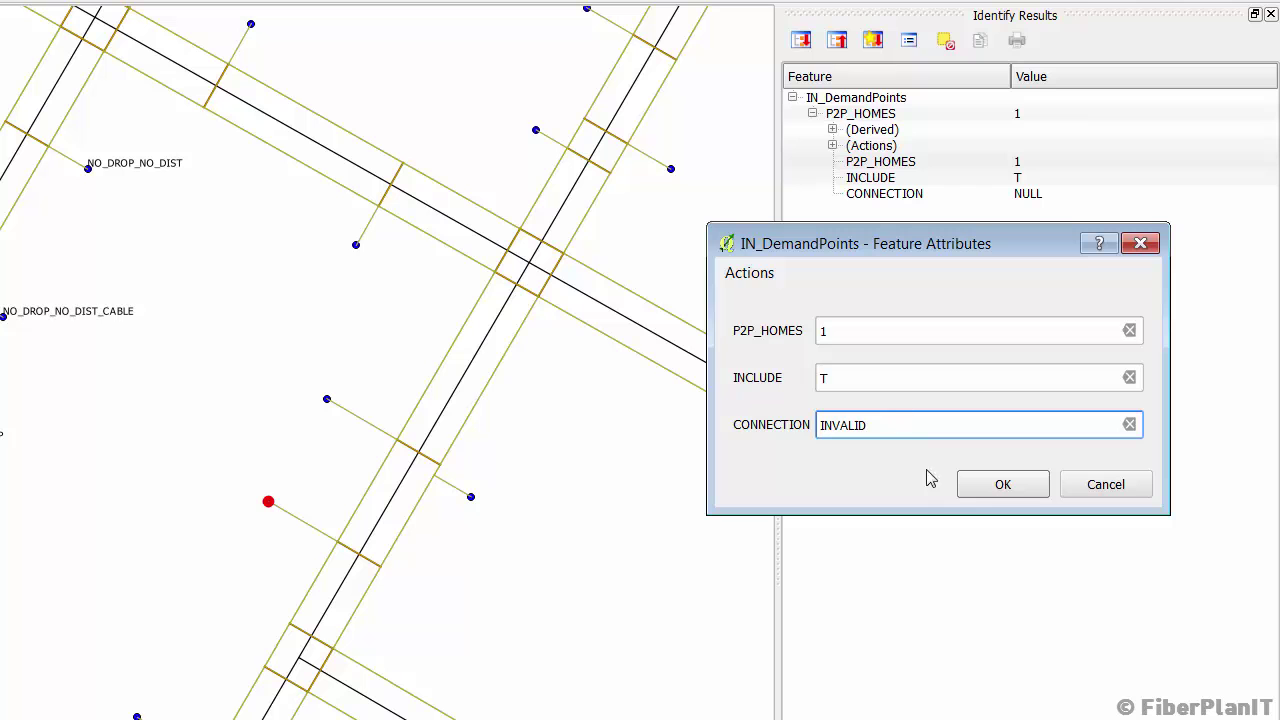
pyautogui.click(978, 484)
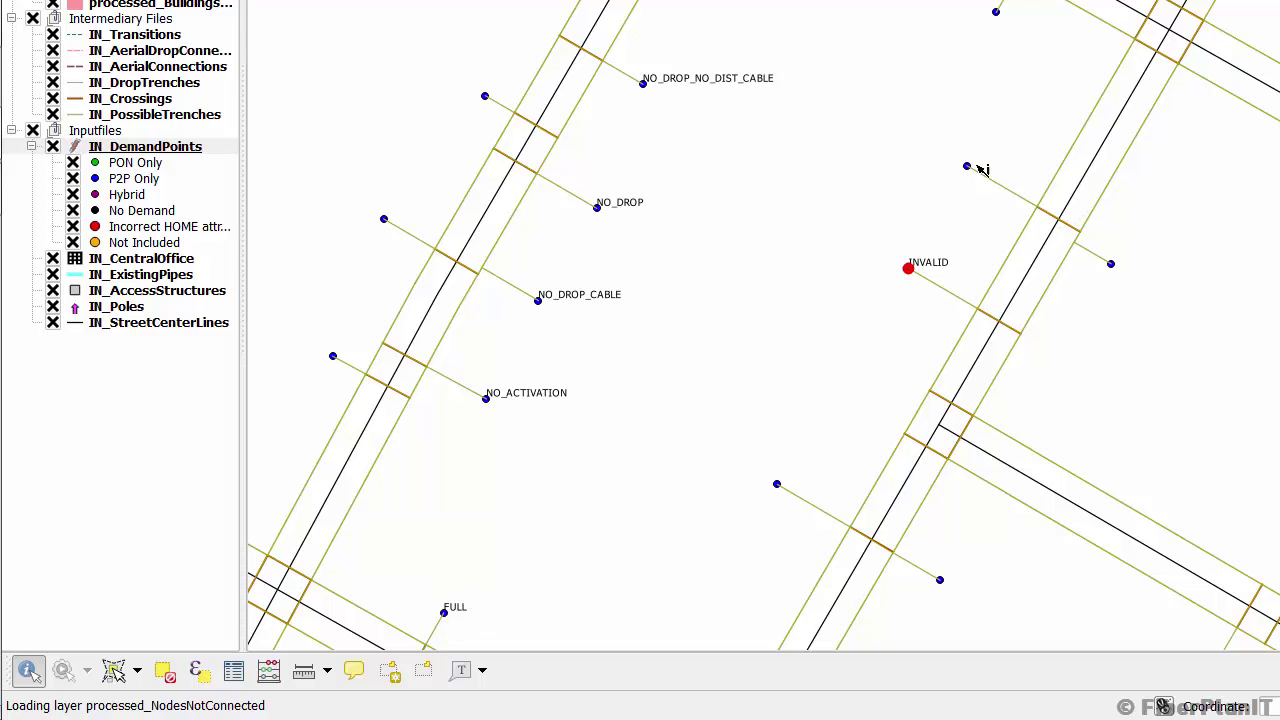
# Set the CONNECTION attribute to NO_DROP_NO_DIST_CABLE for the demand point just northeast of the INVALID one.
pyautogui.click(970, 168)
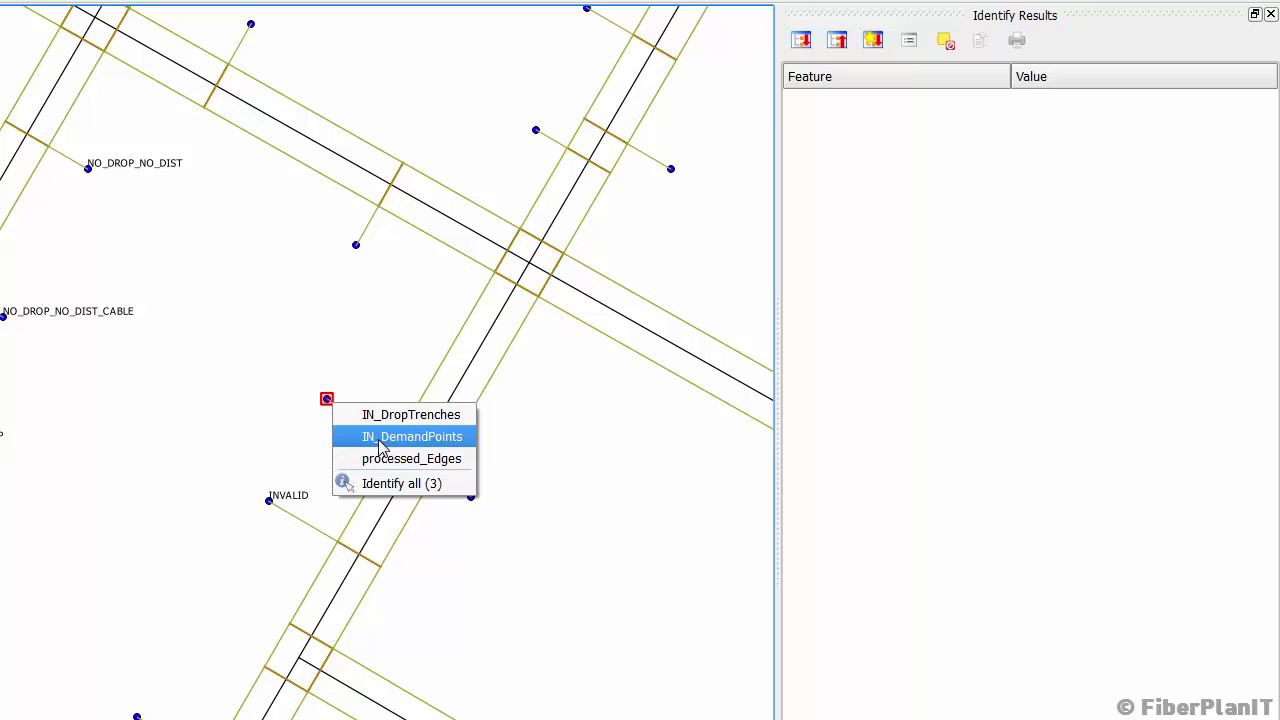
pyautogui.click(380, 437)
pyautogui.rightClick(870, 179)
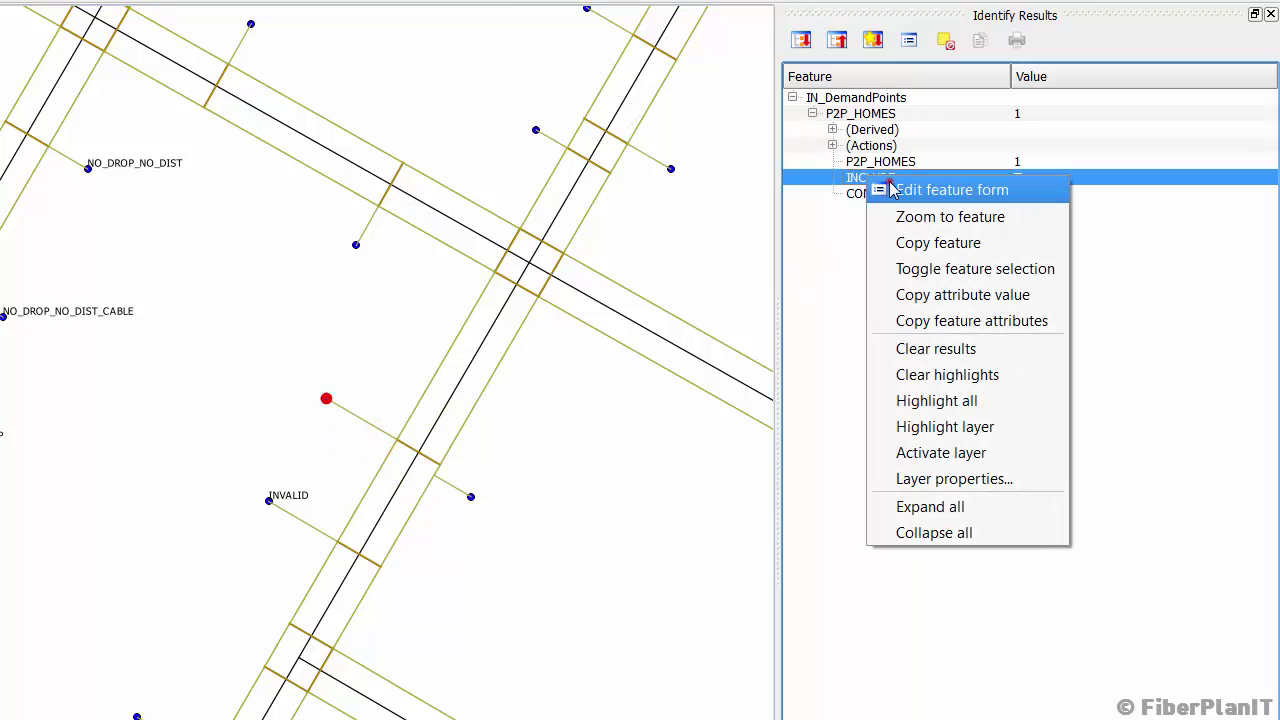
pyautogui.click(891, 189)
pyautogui.click(851, 427)
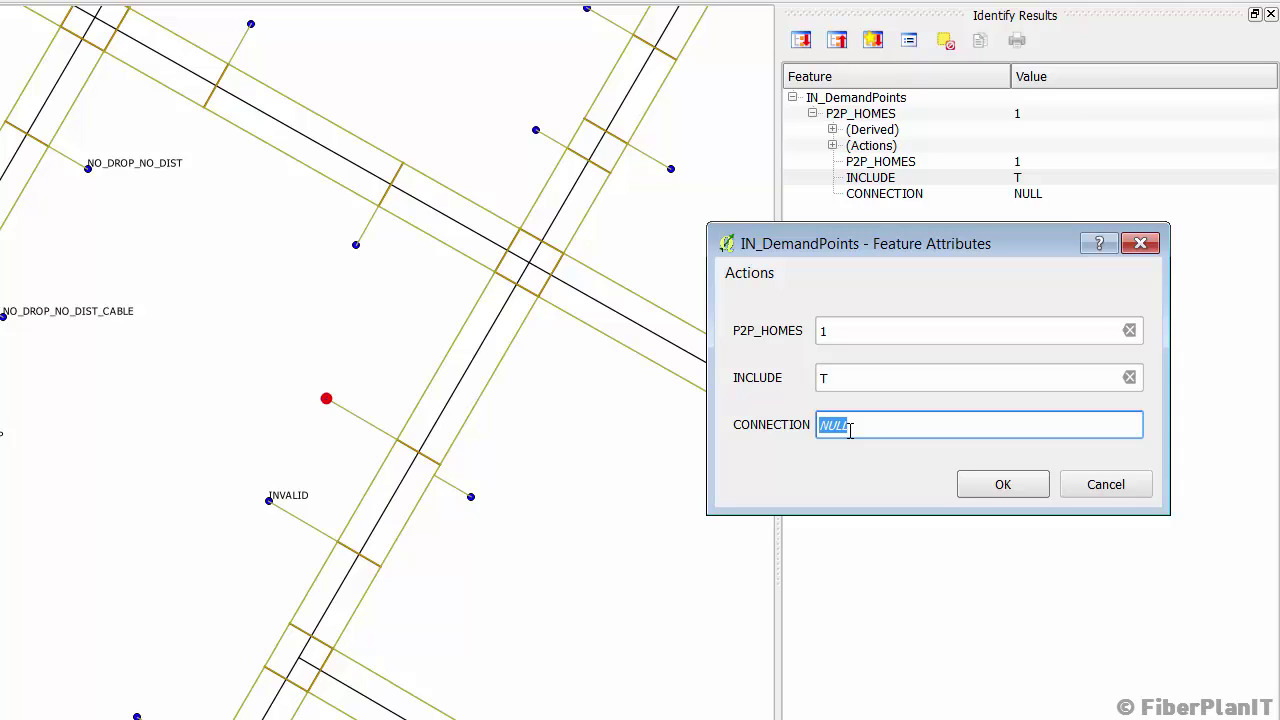
pyautogui.write('NO_DROP_NO_DIST_CABLE')
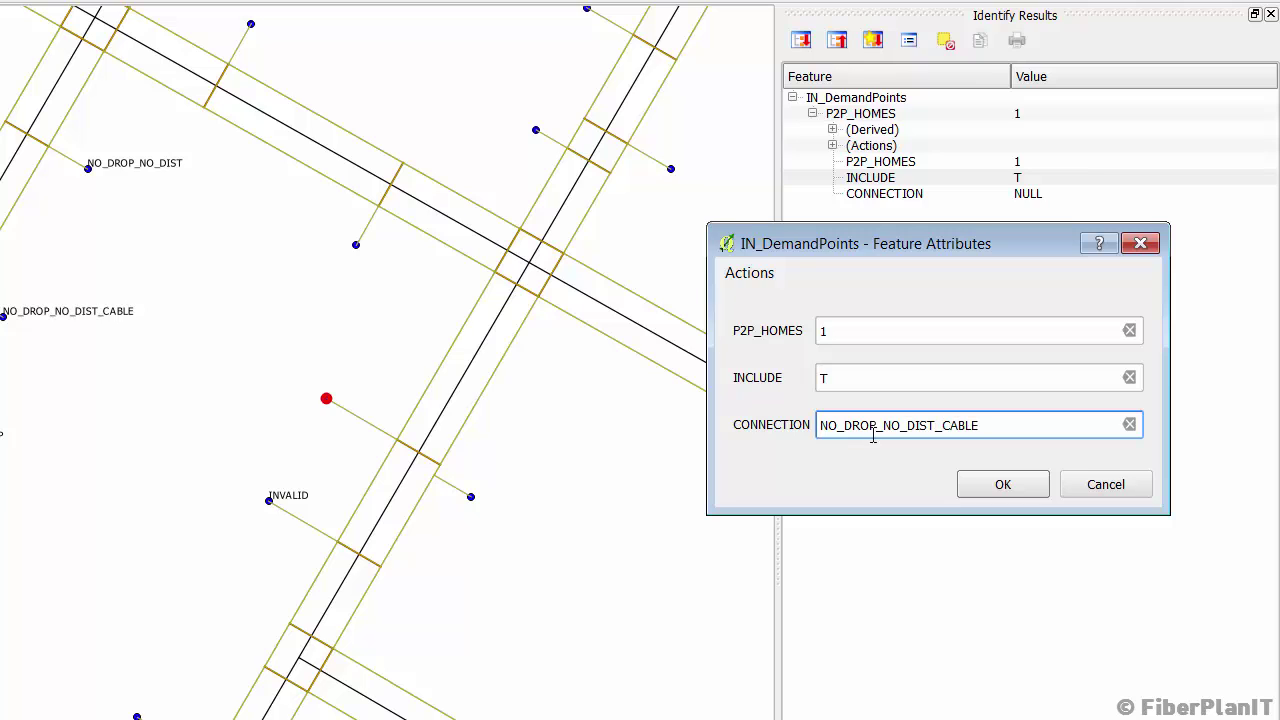
pyautogui.click(1020, 485)
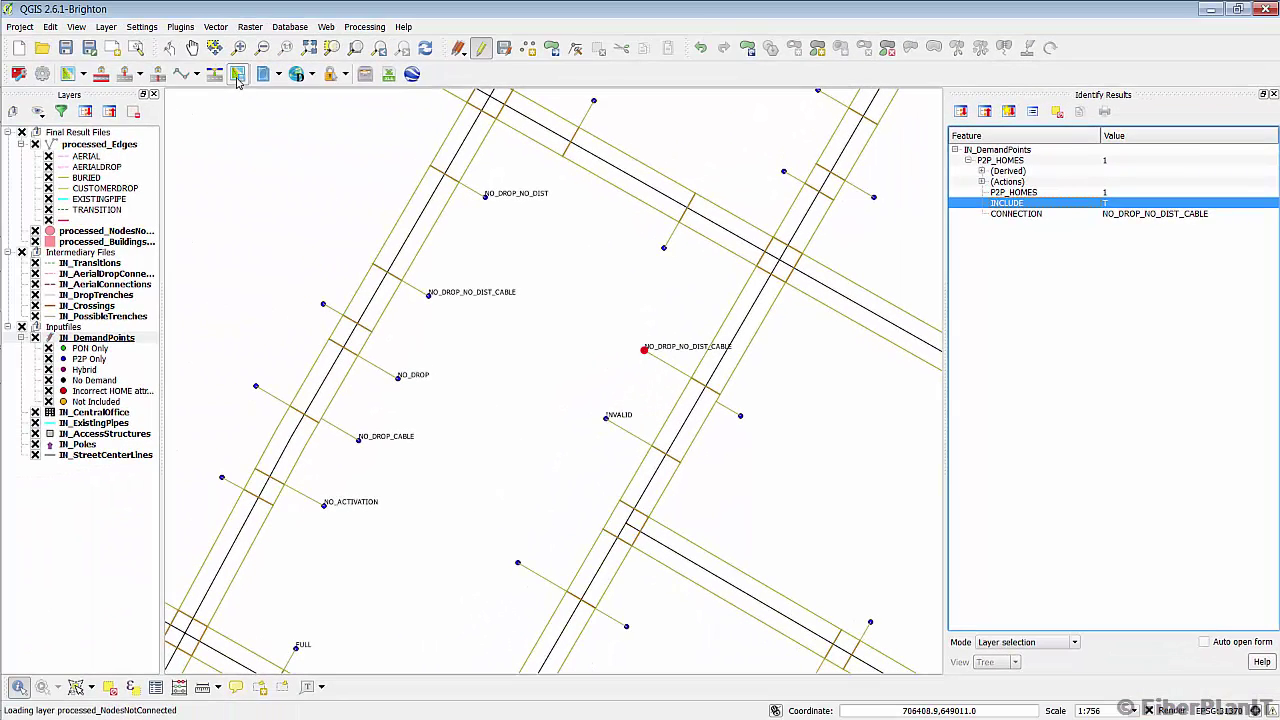
# Process the edited input layers and calculate the distribution part of the network.
pyautogui.click(237, 76)
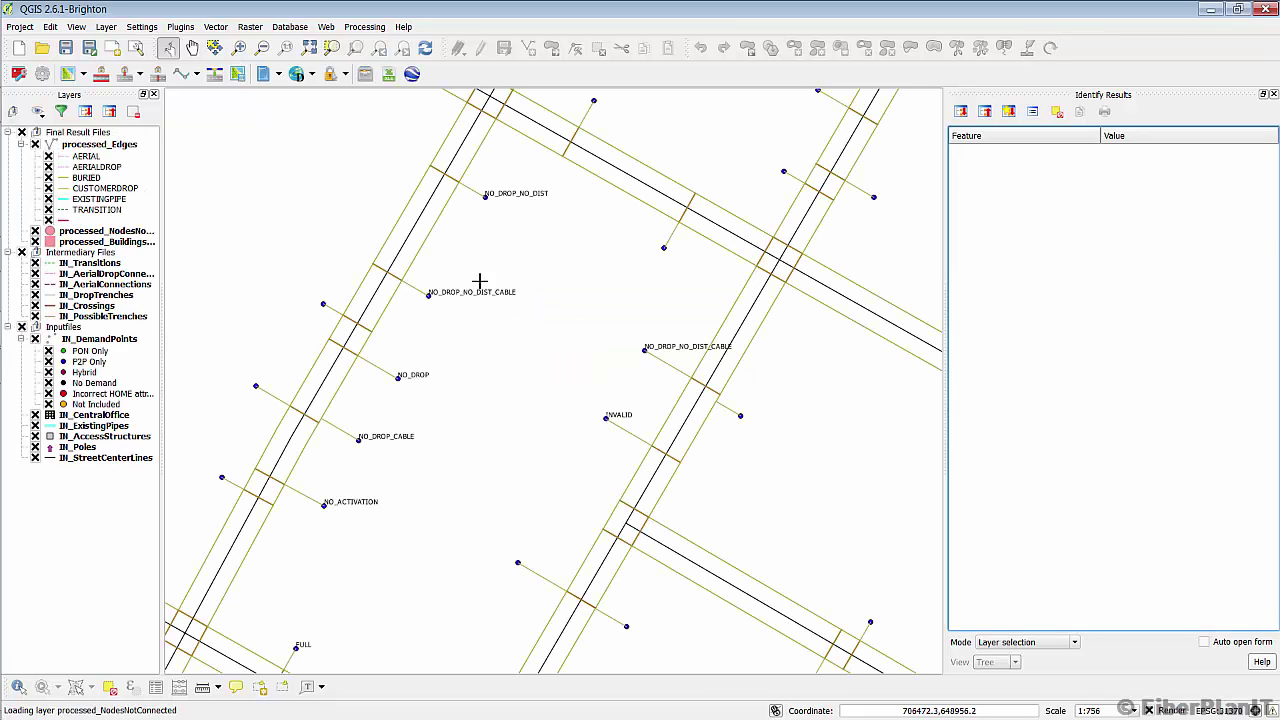
pyautogui.click(311, 75)
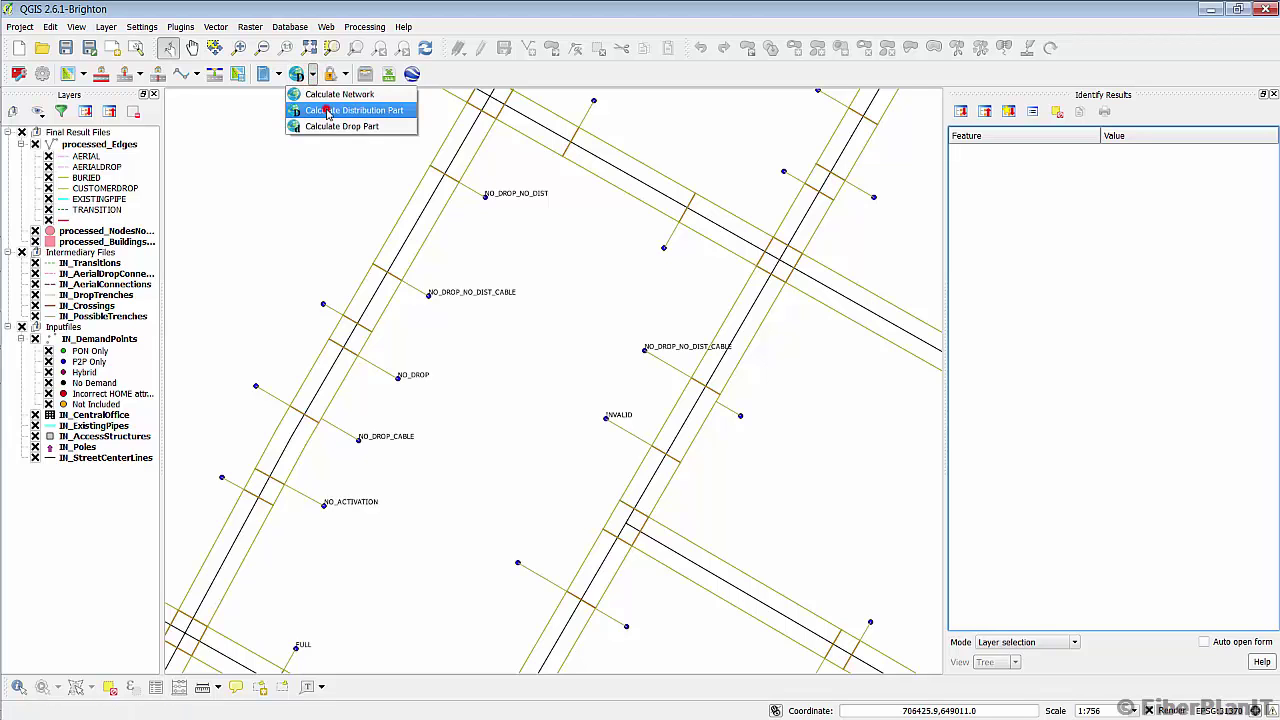
pyautogui.click(327, 111)
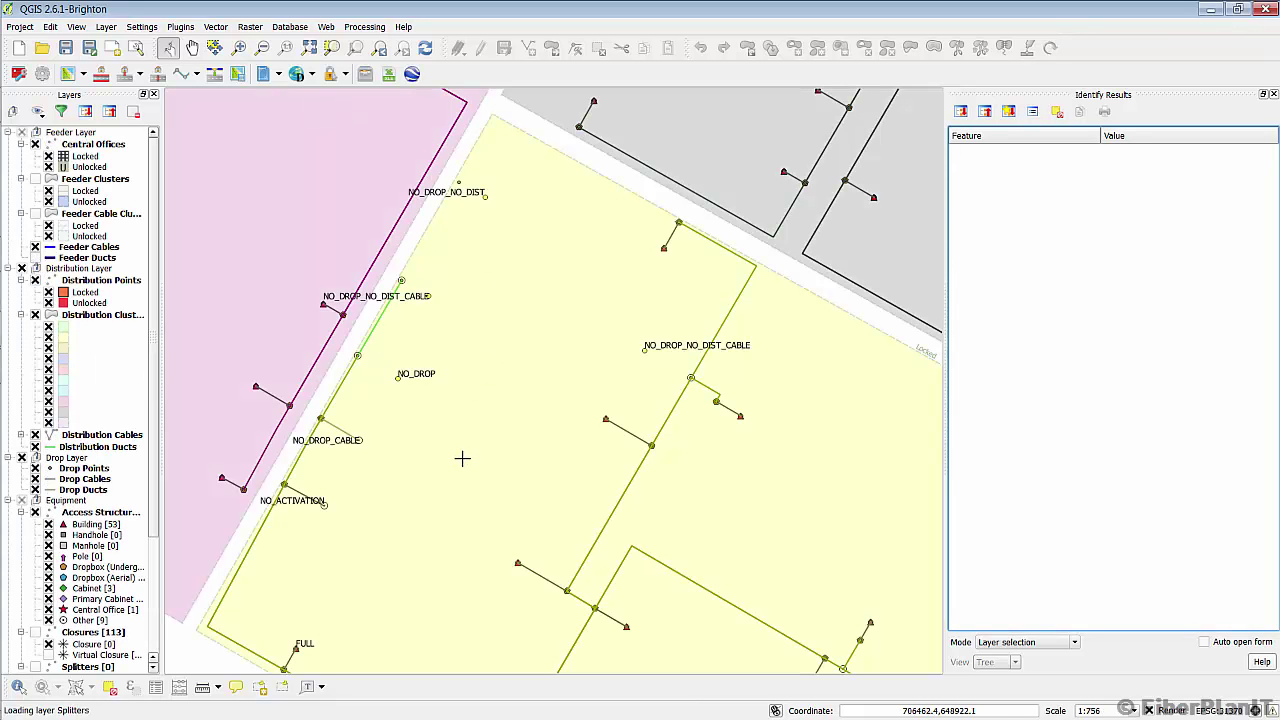
pyautogui.moveTo(354, 543); pyautogui.dragTo(398, 326)
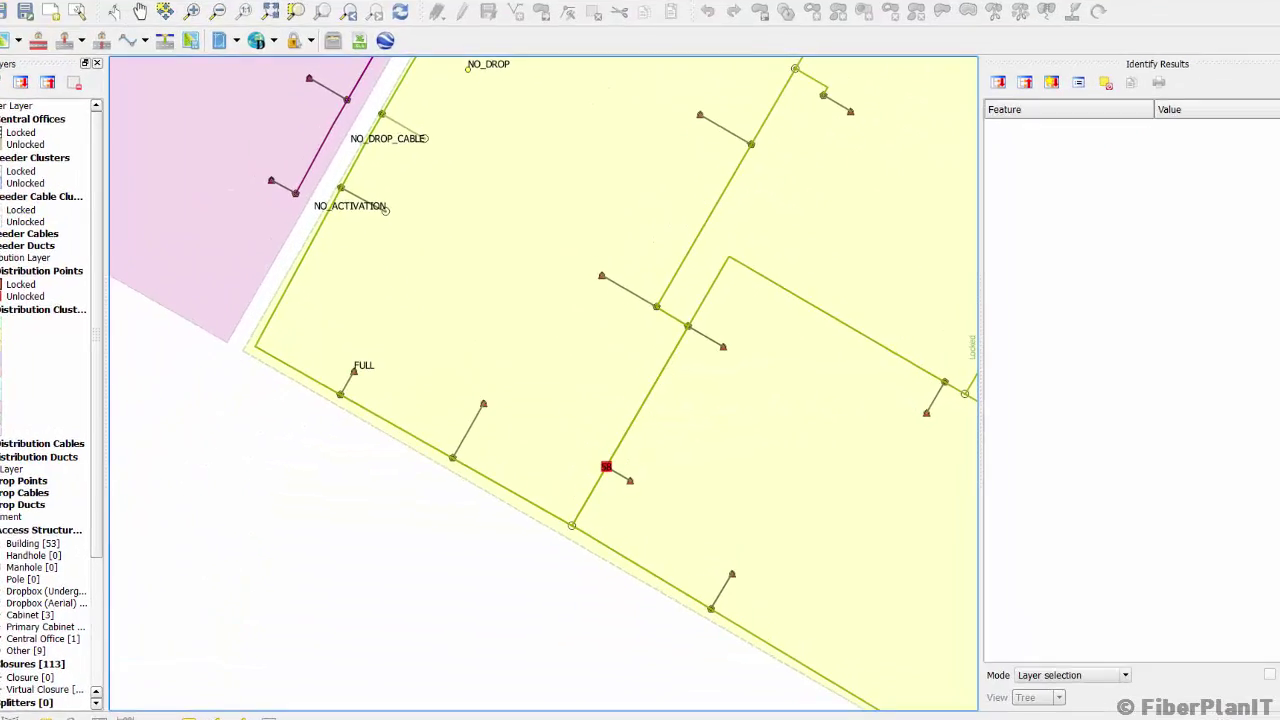
# Check which drop ducts and drop cables serve the FULL, NO_ACTIVATION and NO_DROP_CABLE demand points.
pyautogui.click(257, 377)
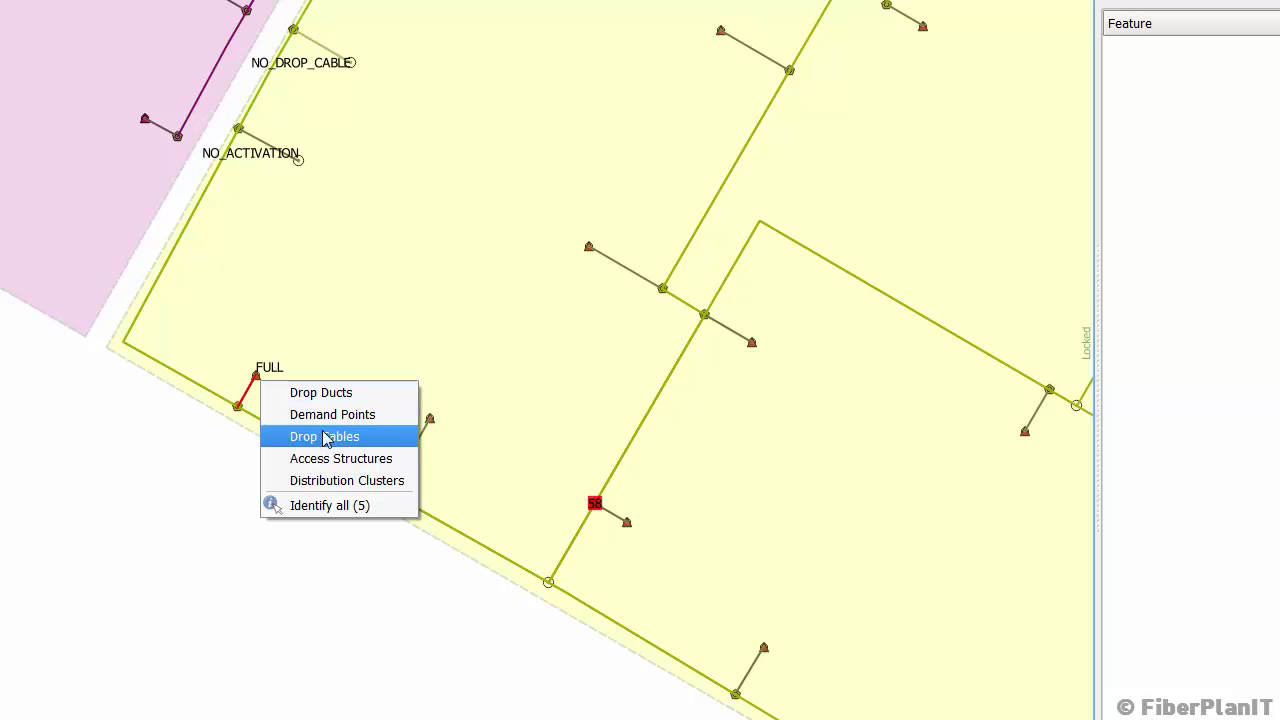
pyautogui.click(301, 162)
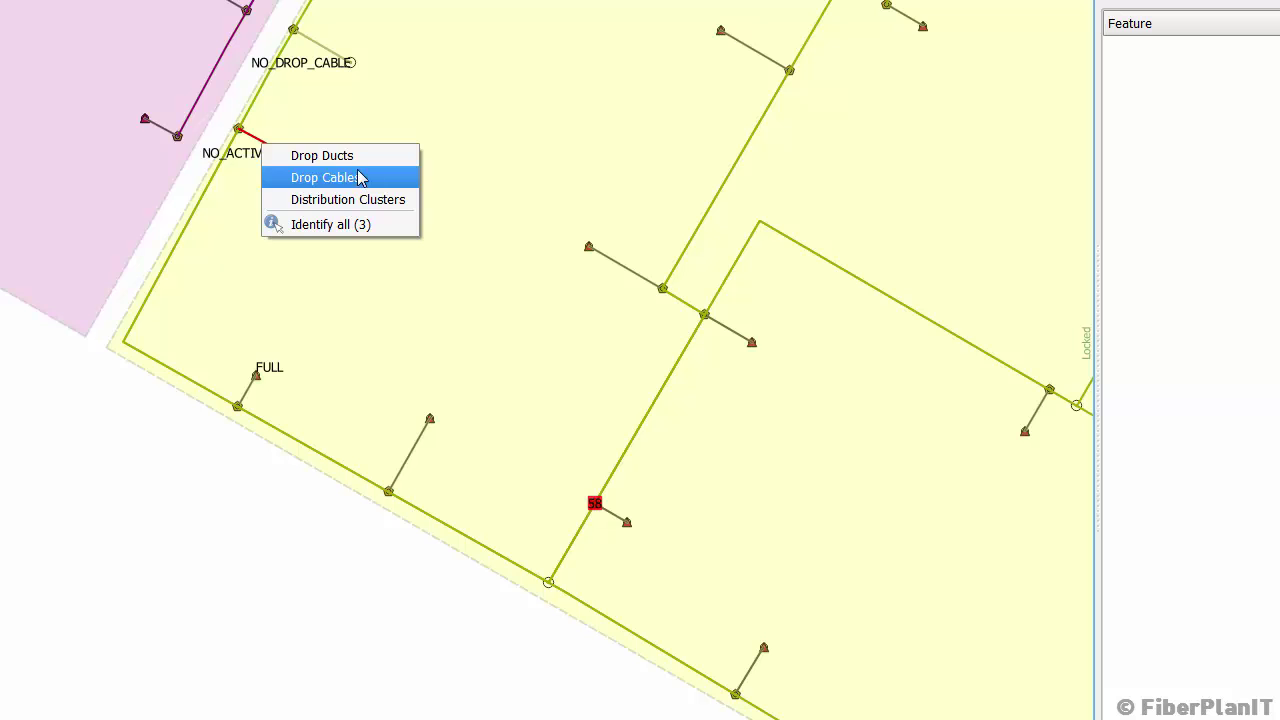
pyautogui.click(358, 64)
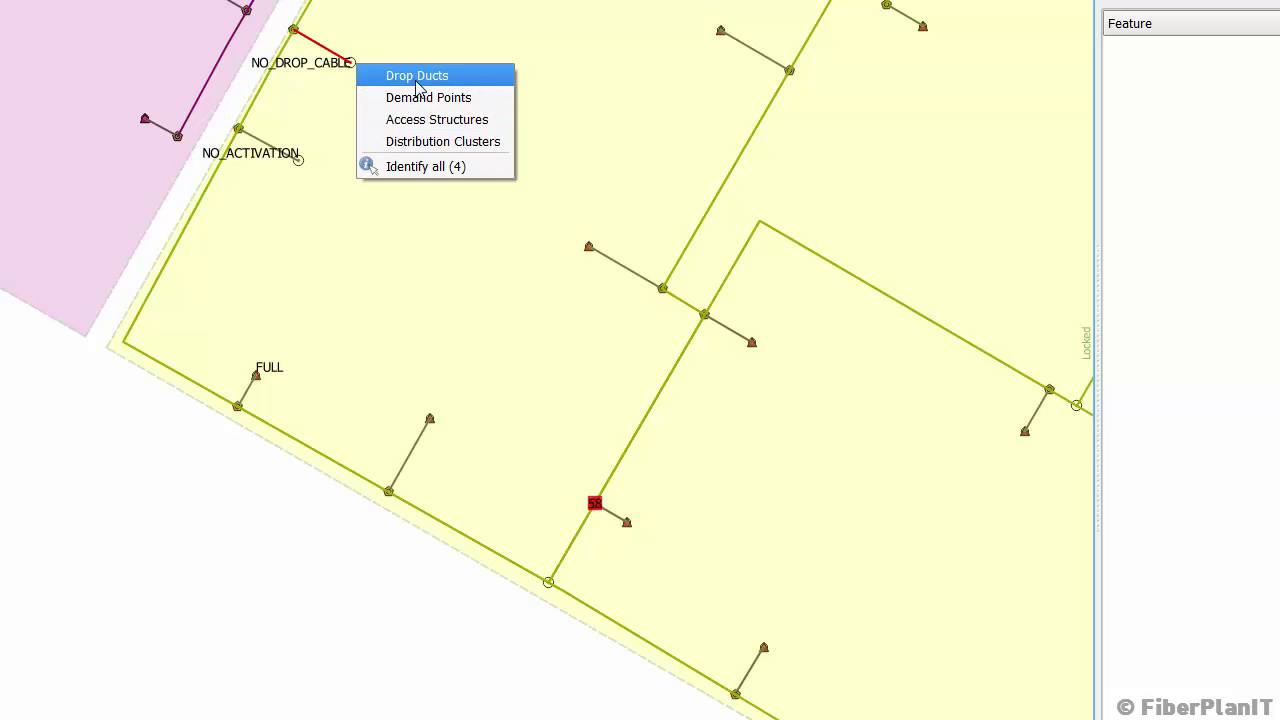
pyautogui.click(466, 29)
# Identify the access structure on the street beside the NO_DROP demand point and inspect its TYPE attribute.
pyautogui.moveTo(449, 79); pyautogui.dragTo(214, 466)
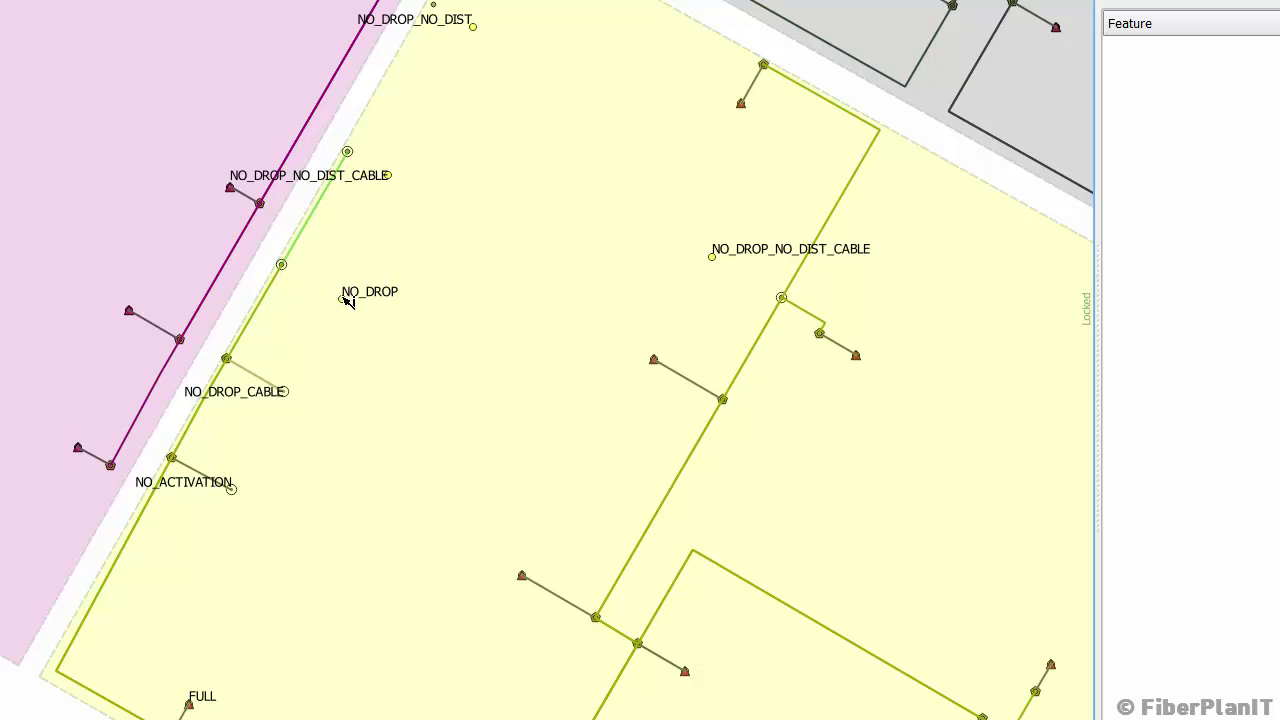
pyautogui.click(283, 268)
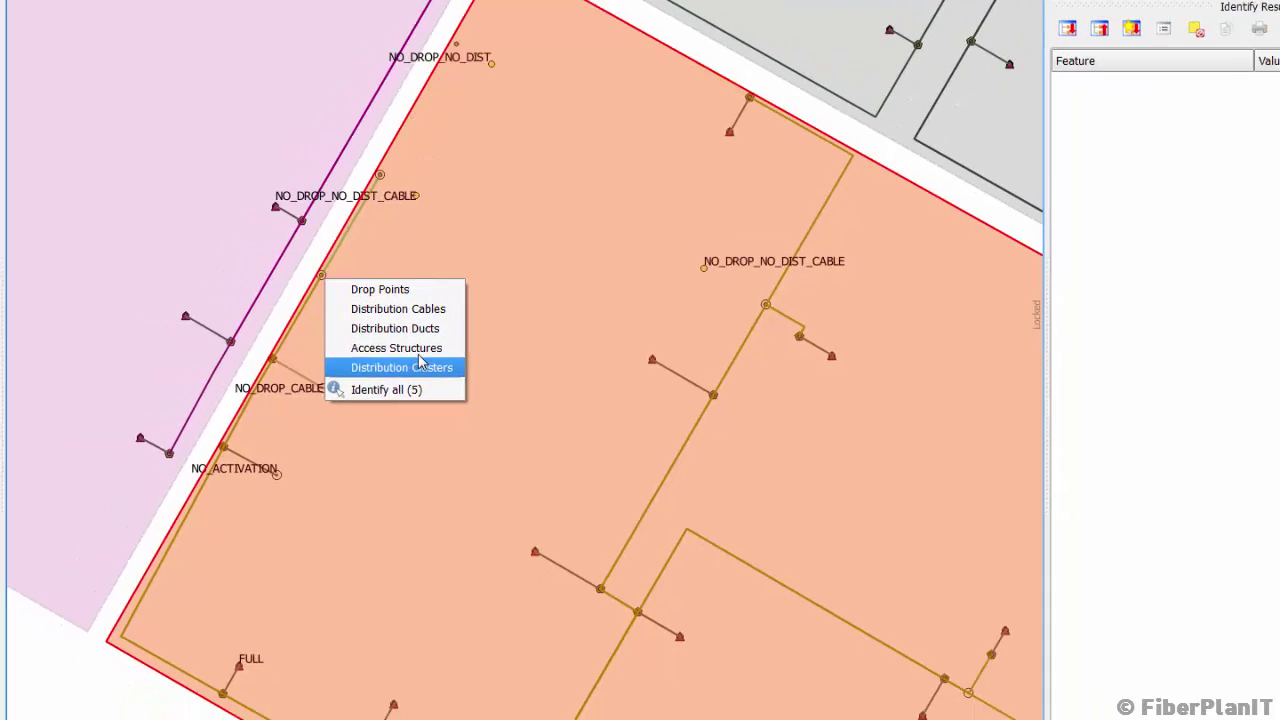
pyautogui.click(388, 346)
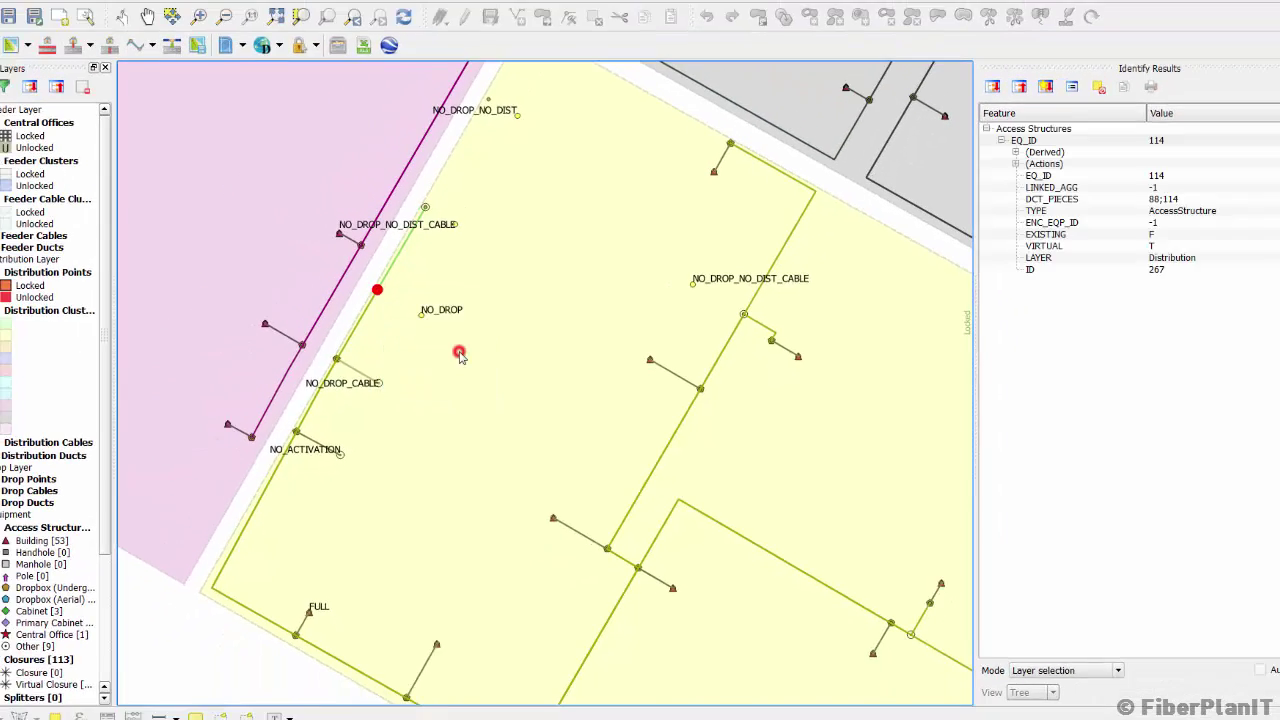
pyautogui.click(1093, 226)
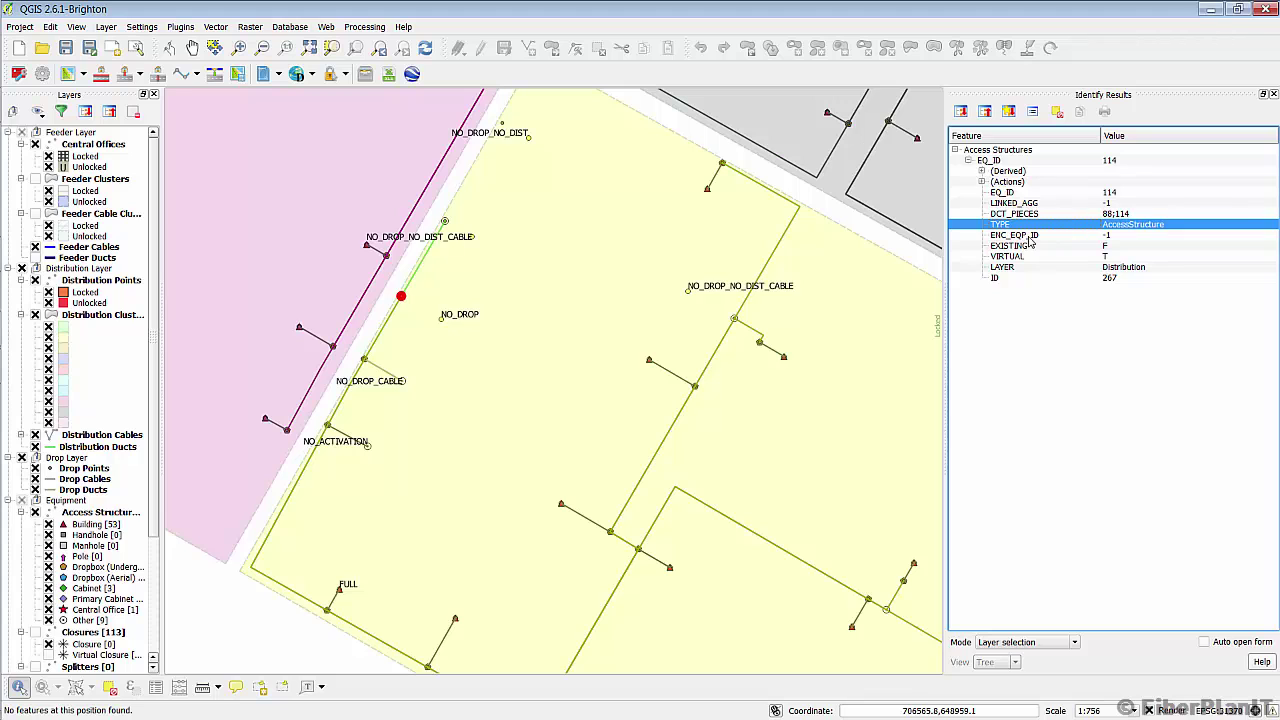
# Identify the access structure where the NO_DROP_CABLE point's drop duct meets the street and inspect its TYPE.
pyautogui.click(366, 362)
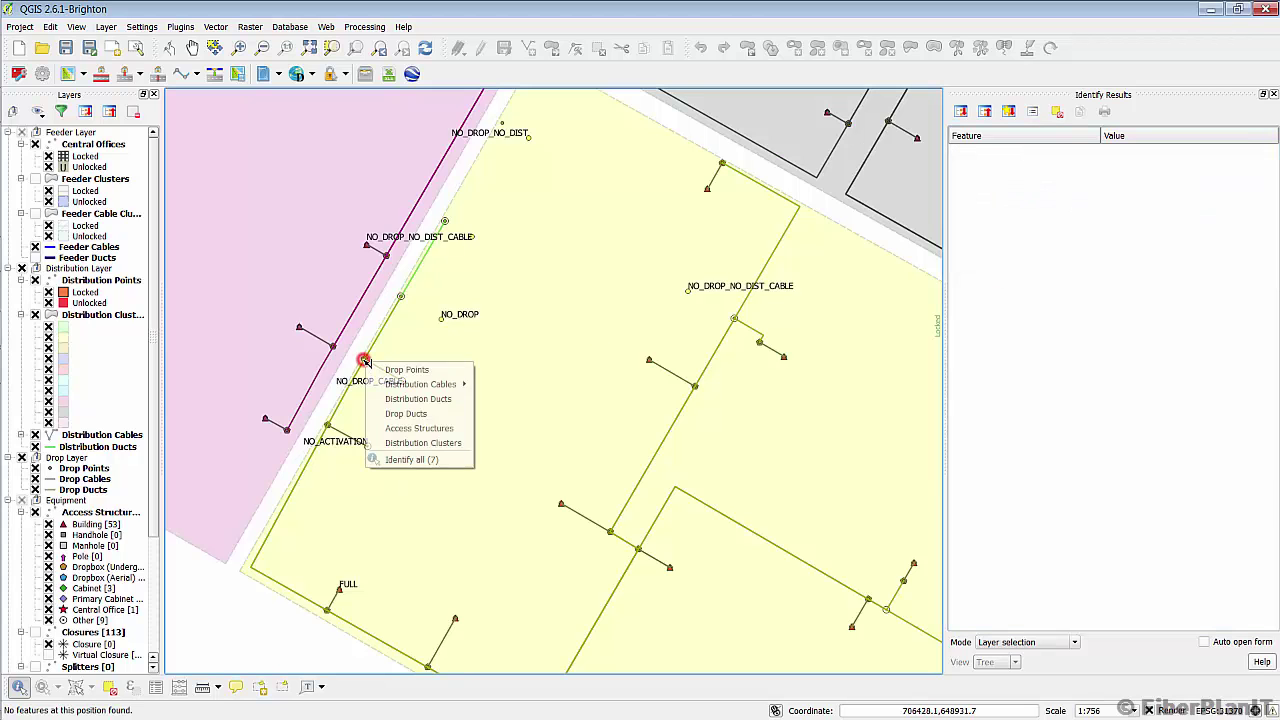
pyautogui.moveTo(437, 390)
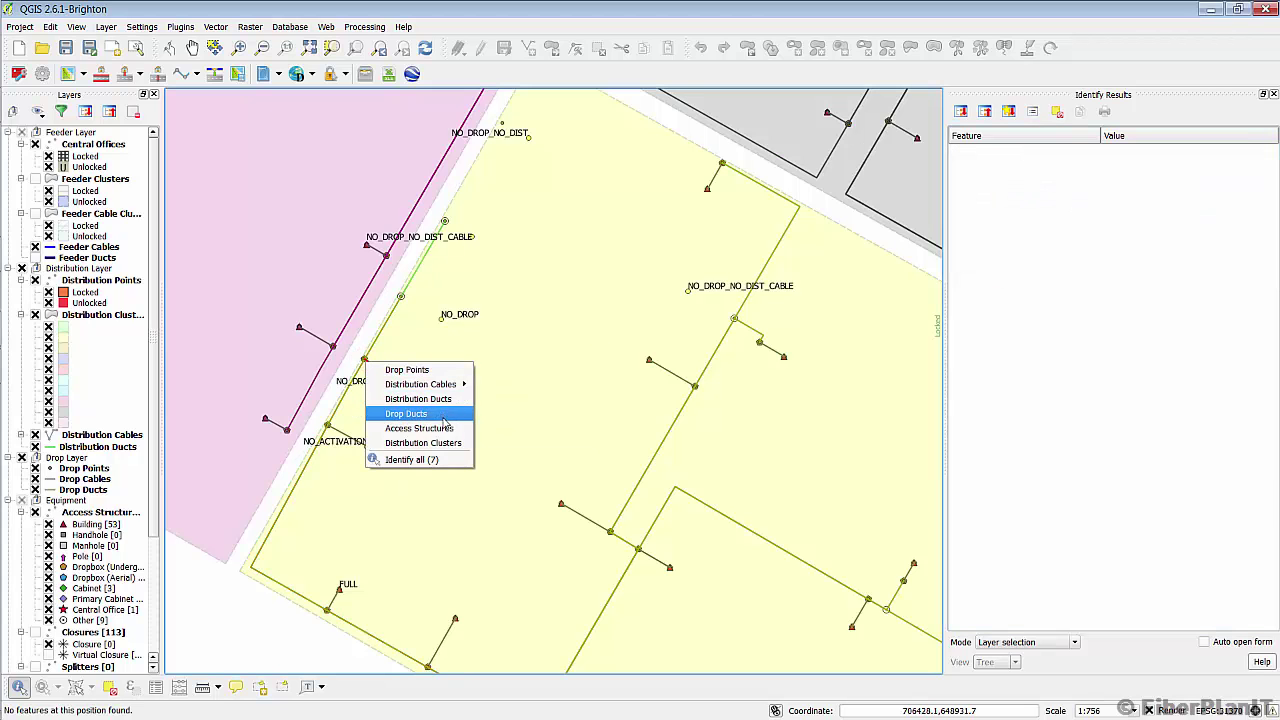
pyautogui.click(443, 428)
pyautogui.click(1082, 225)
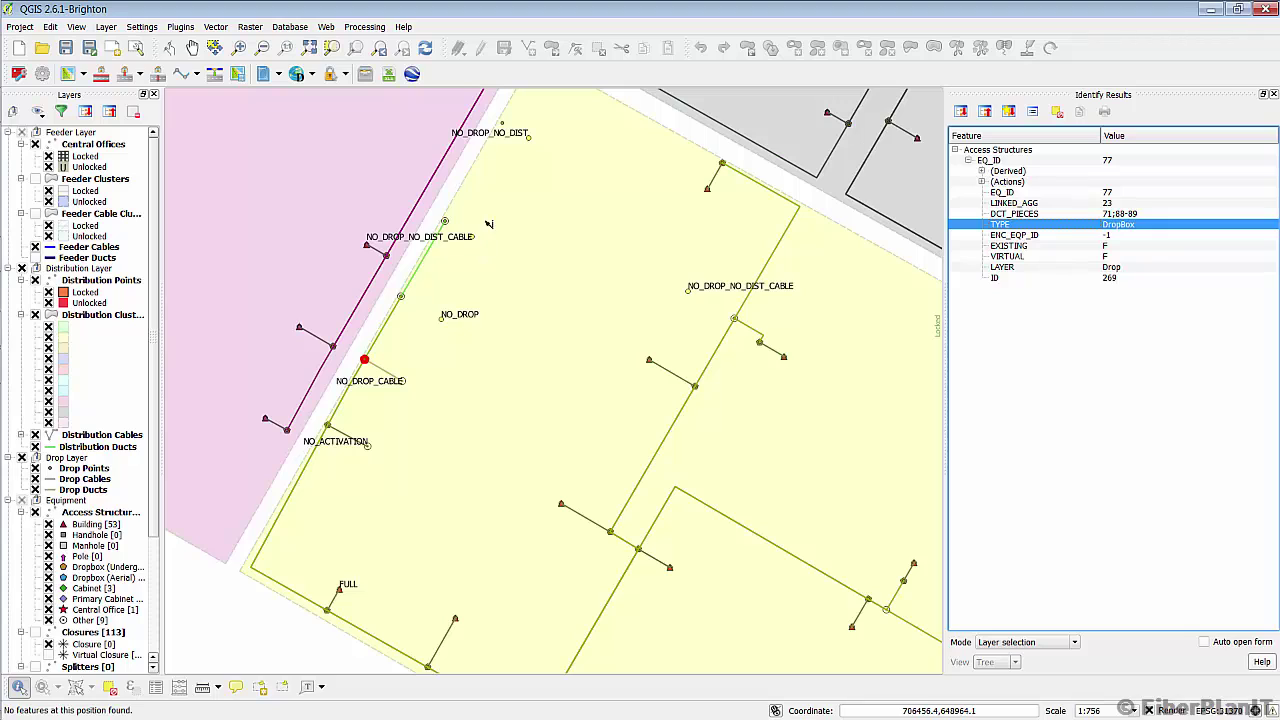
# Identify the distribution duct running along the street to the western NO_DROP_NO_DIST_CABLE demand point.
pyautogui.moveTo(525, 197); pyautogui.dragTo(480, 307)
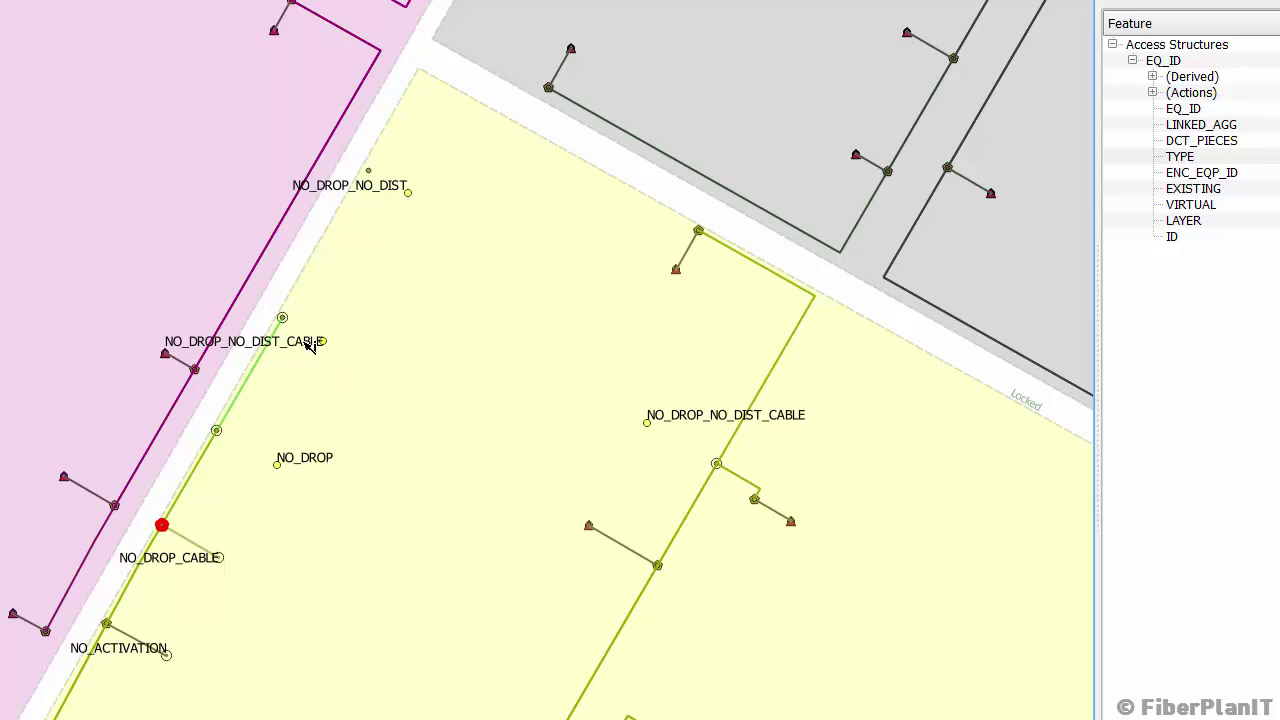
pyautogui.click(256, 364)
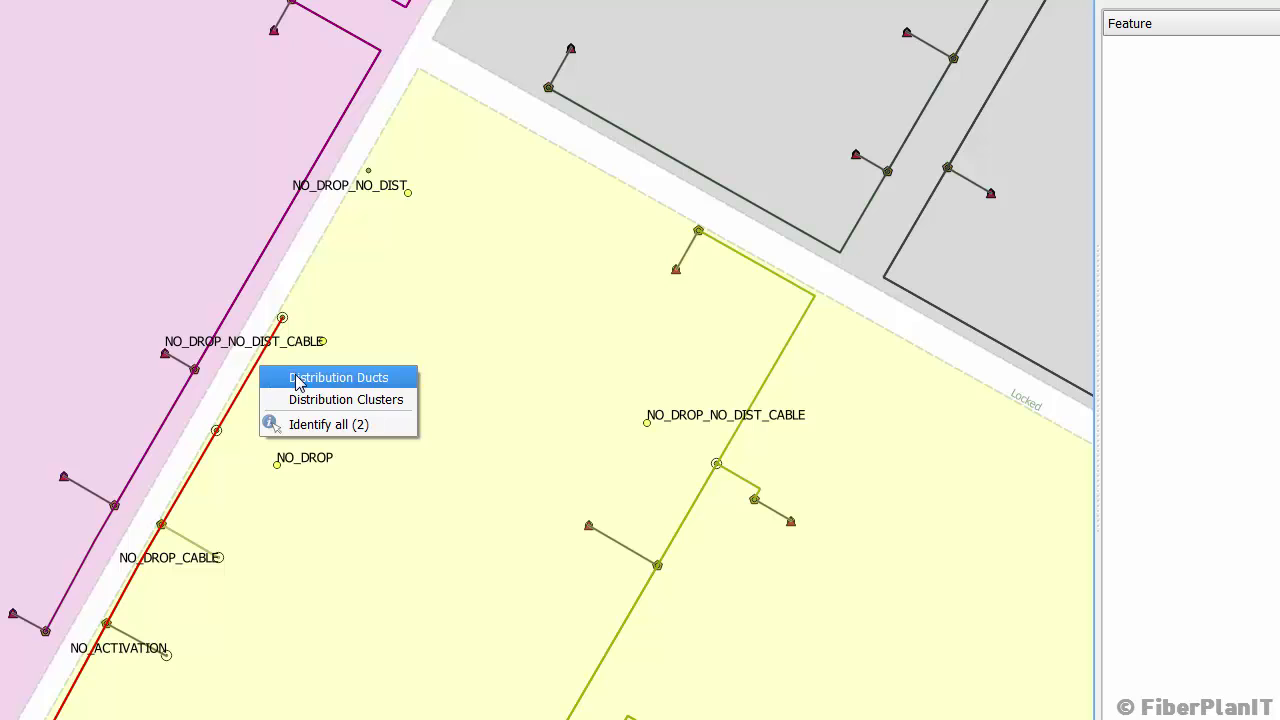
pyautogui.click(304, 378)
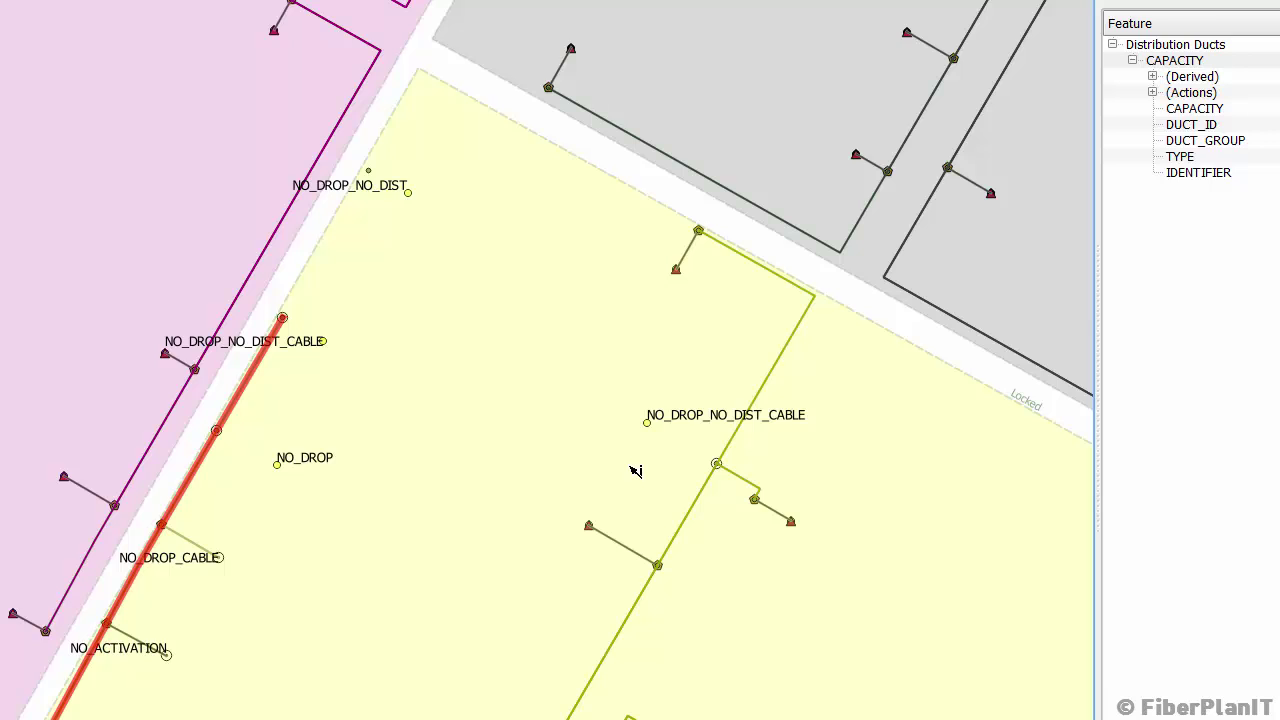
# Check which distribution cables and ducts pass along the street by the eastern NO_DROP_NO_DIST_CABLE demand point.
pyautogui.moveTo(695, 449); pyautogui.dragTo(615, 276)
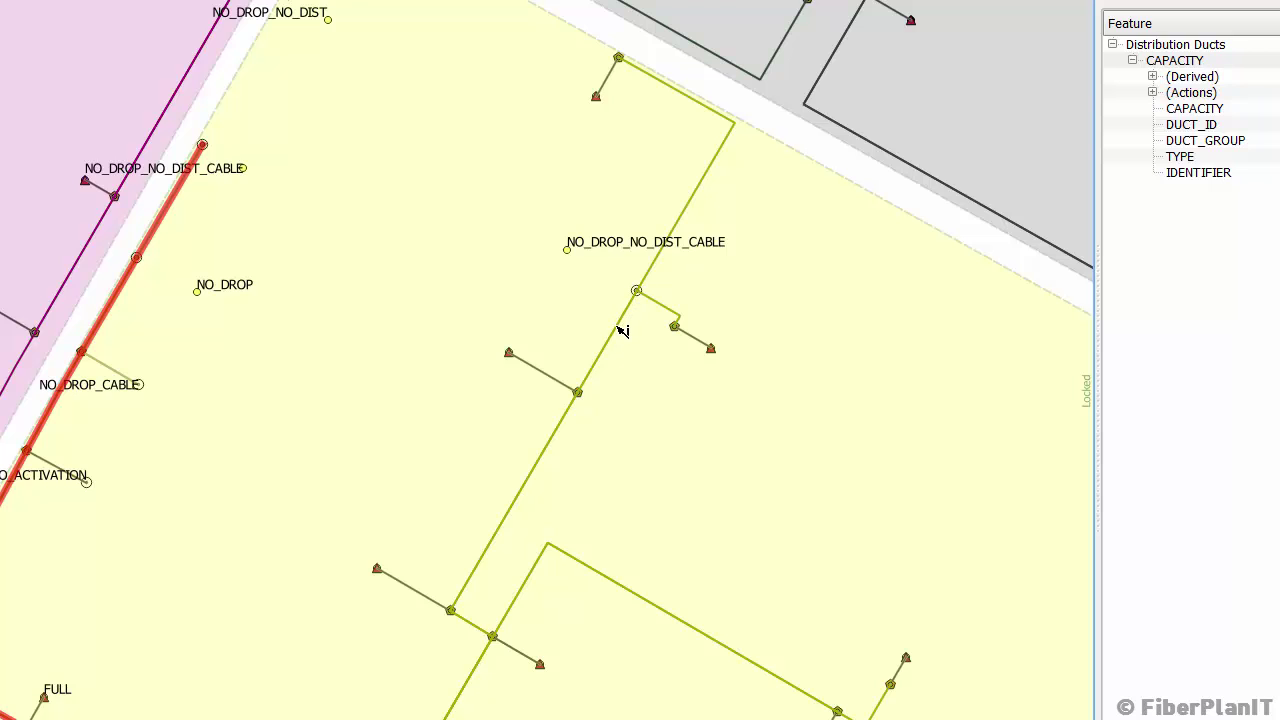
pyautogui.click(617, 328)
pyautogui.moveTo(678, 345)
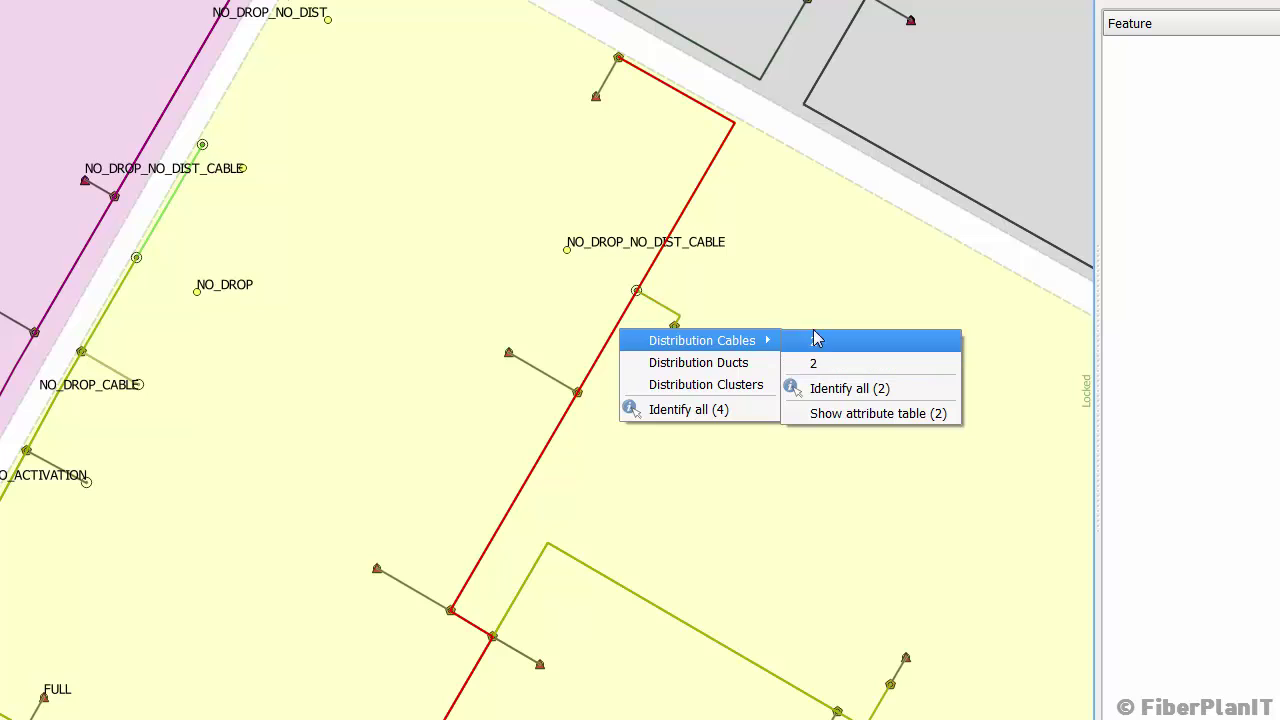
pyautogui.click(820, 140)
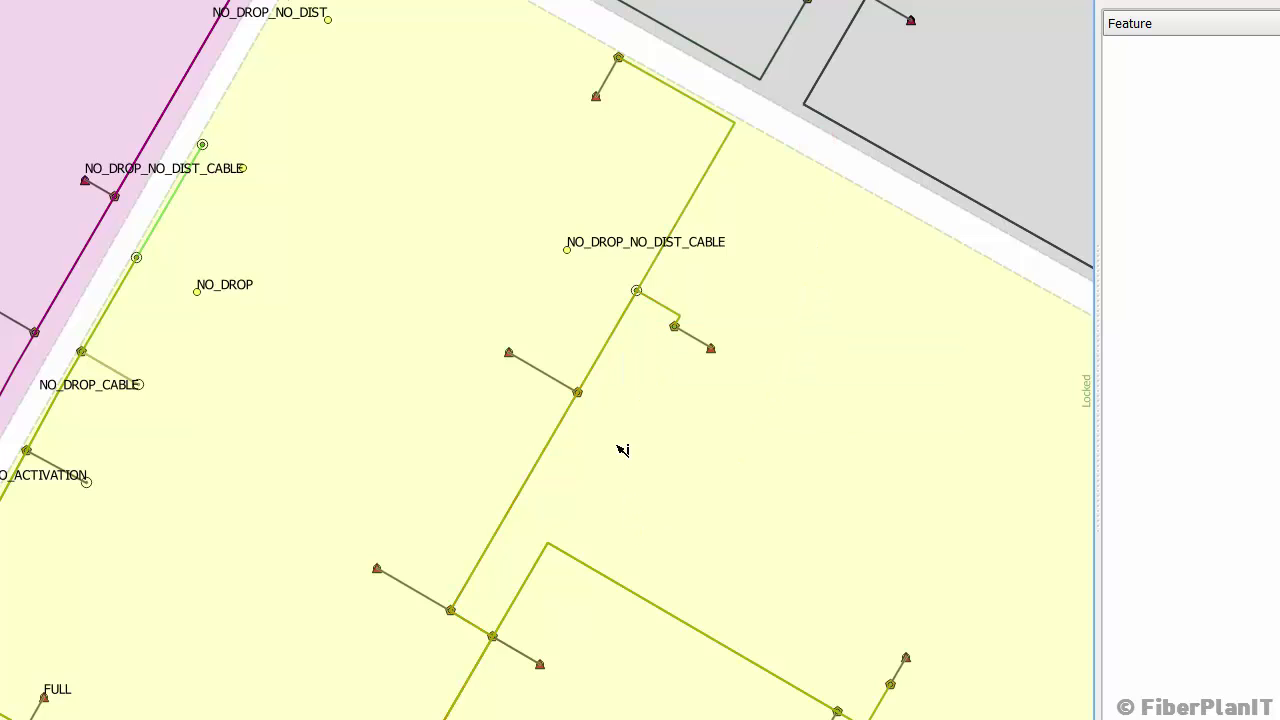
# Identify the distribution point of the yellow cluster and inspect its HOMECOUNT attribute.
pyautogui.scroll(-1, 622, 450)
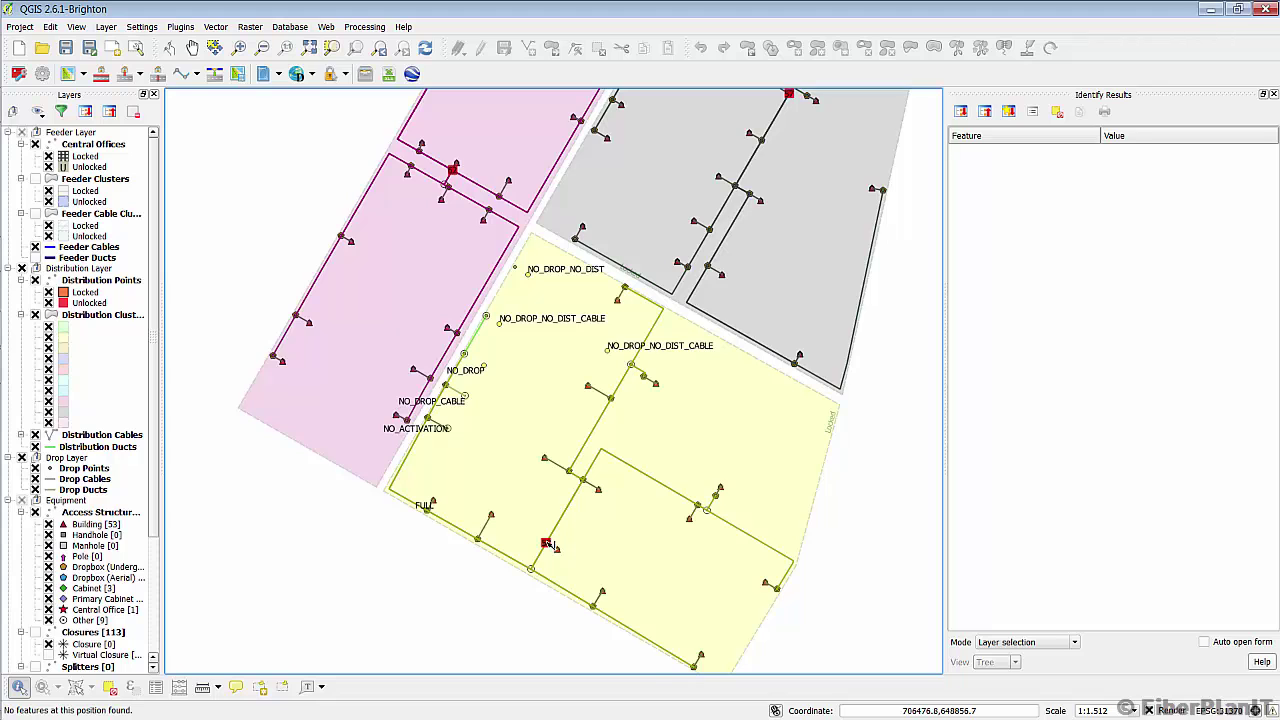
pyautogui.click(549, 545)
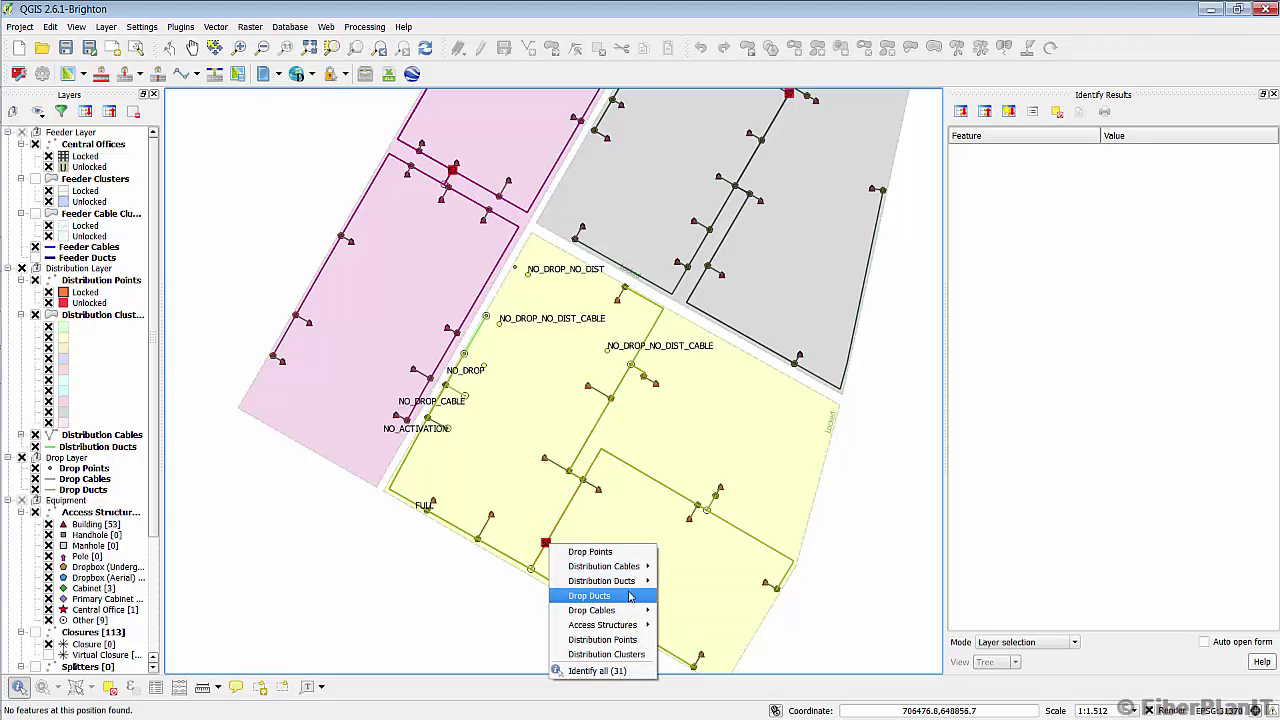
pyautogui.click(626, 639)
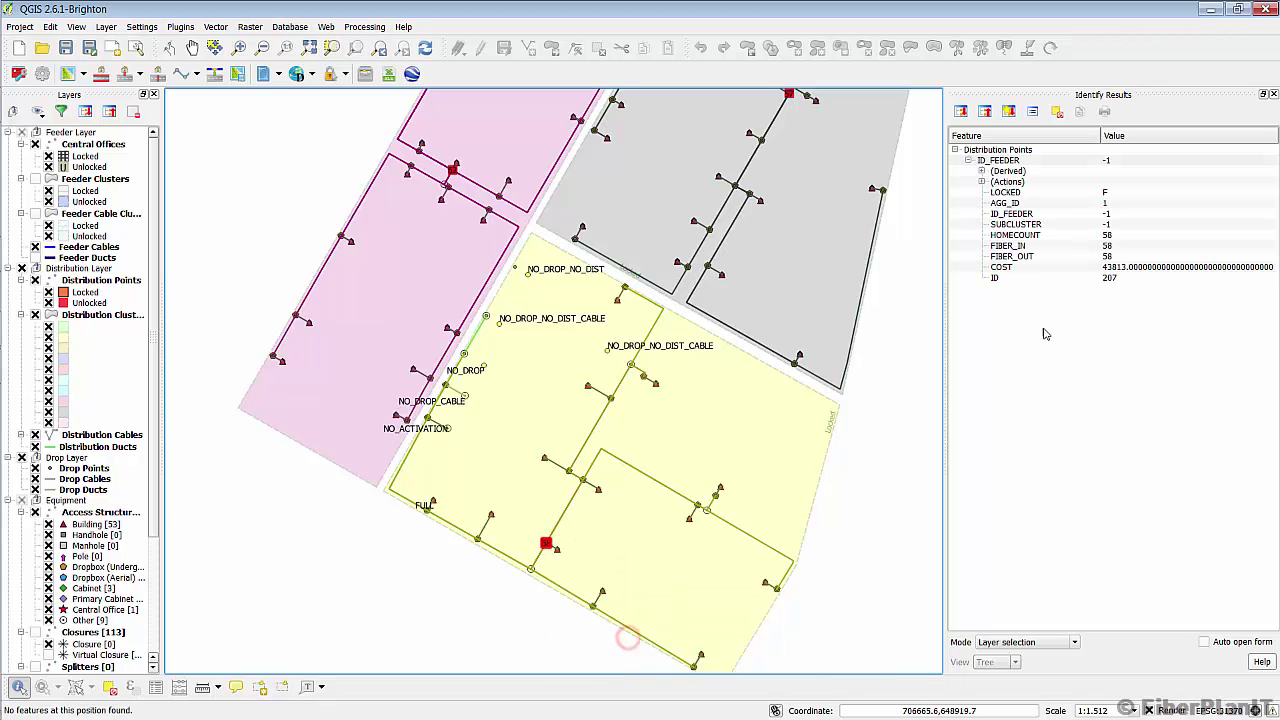
pyautogui.click(1105, 236)
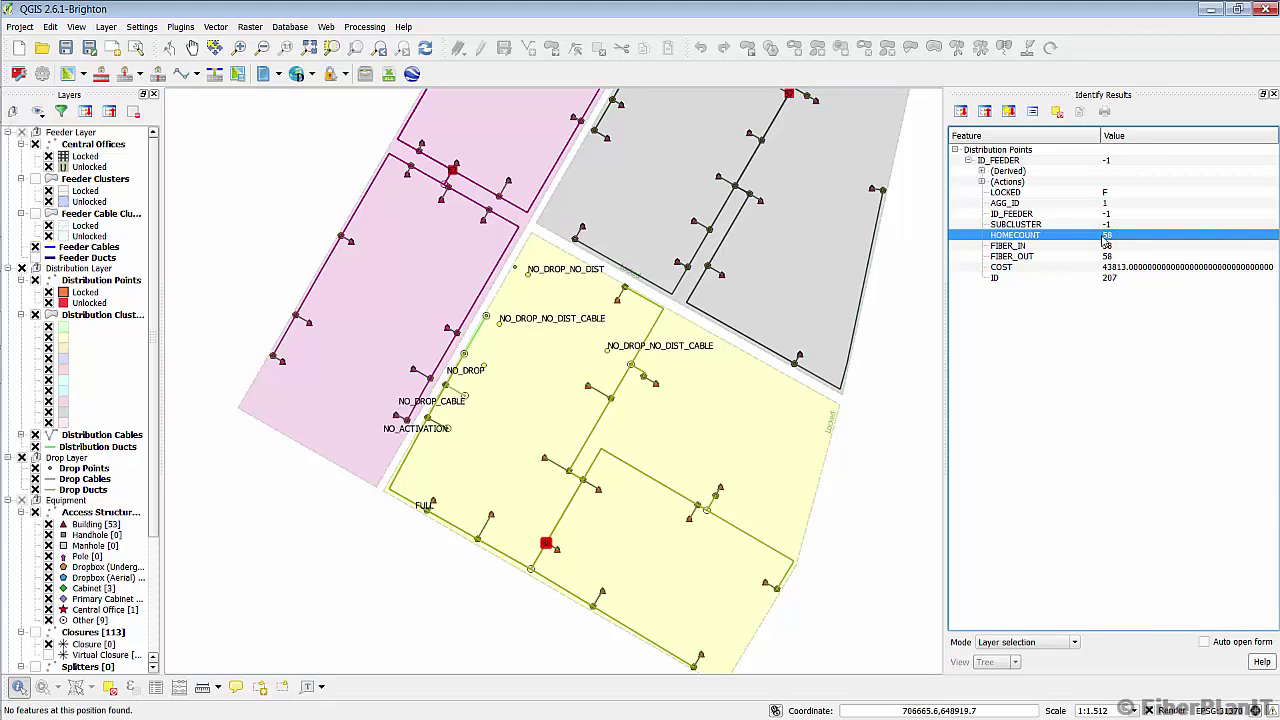